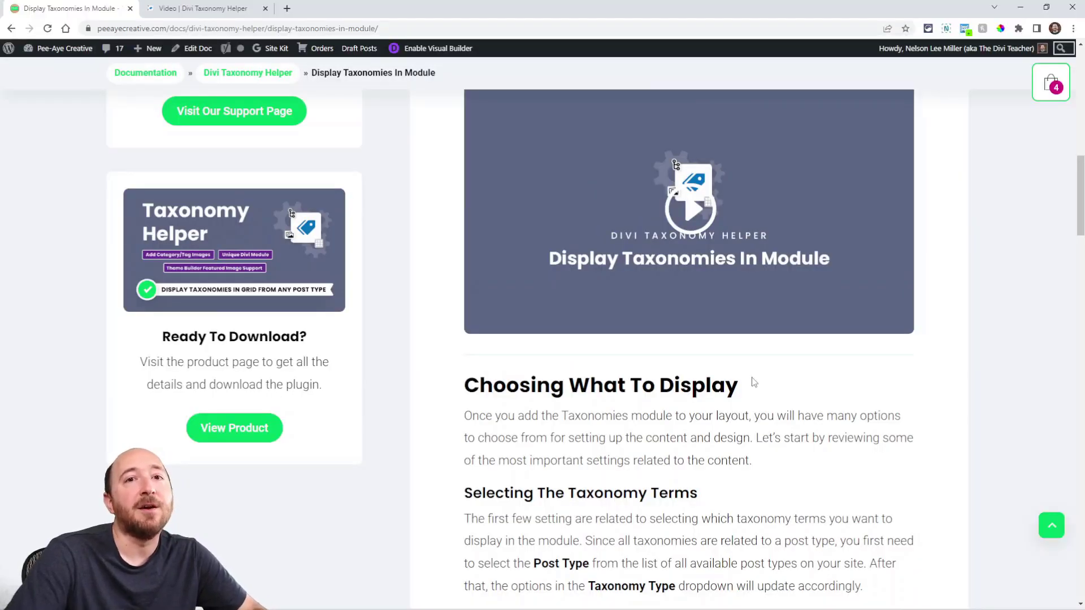
scroll(674, 367, down, 3)
scroll(661, 361, down, 2)
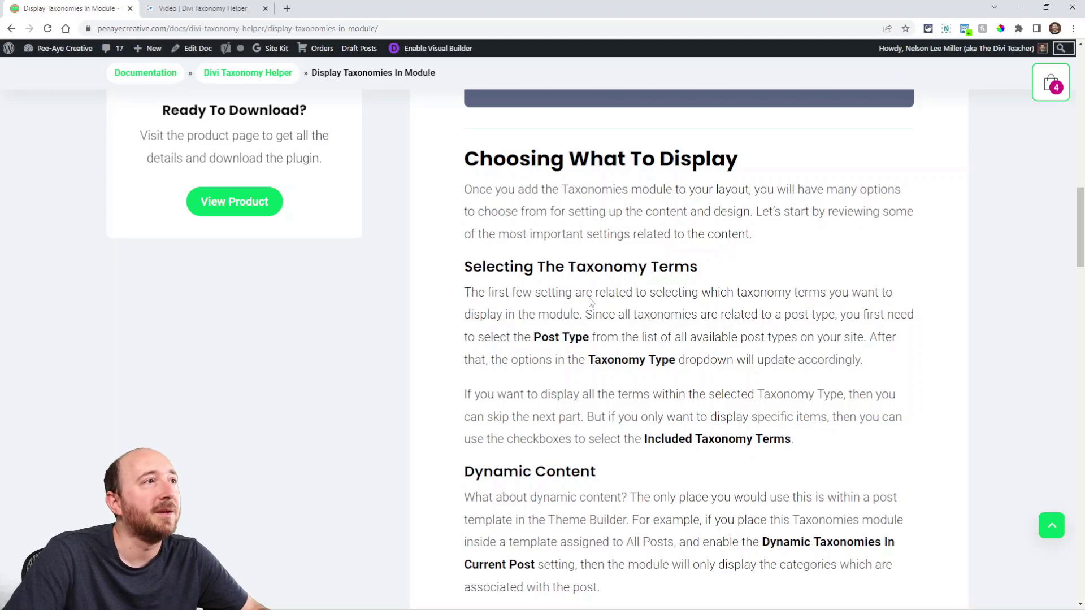
Switch to the demo page and start building it from scratch.
click(202, 9)
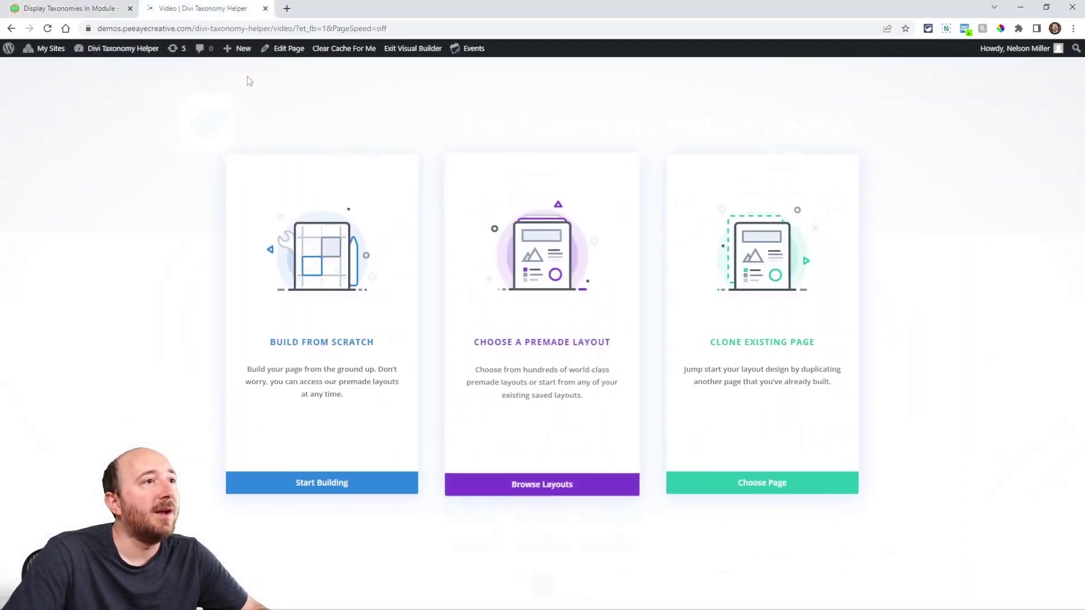
click(321, 341)
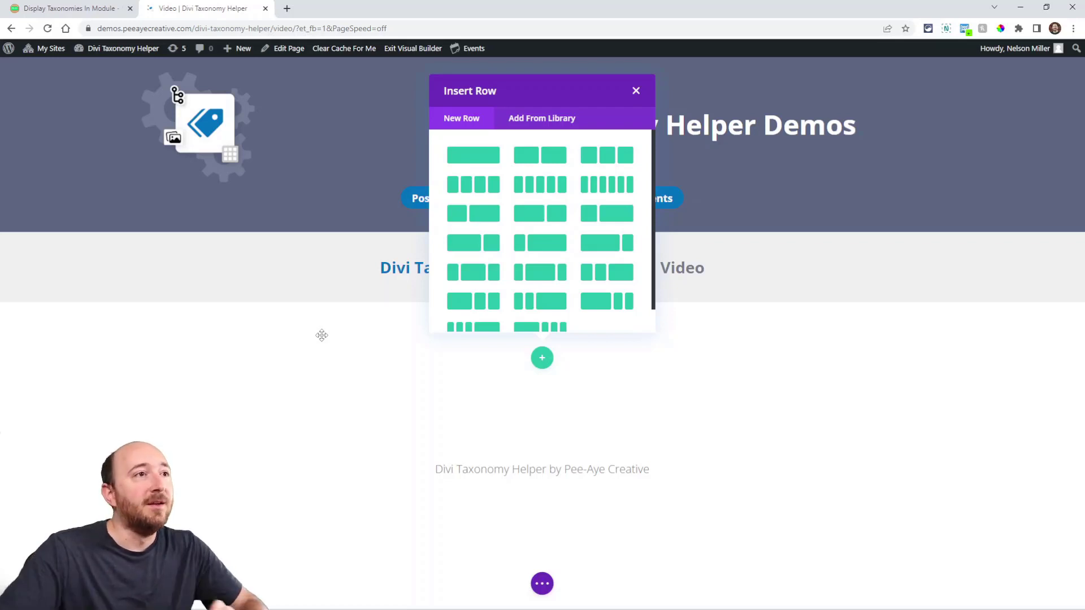
Insert a single-column row with the Divi Taxonomy Helper module and dock its settings beside the page.
click(472, 159)
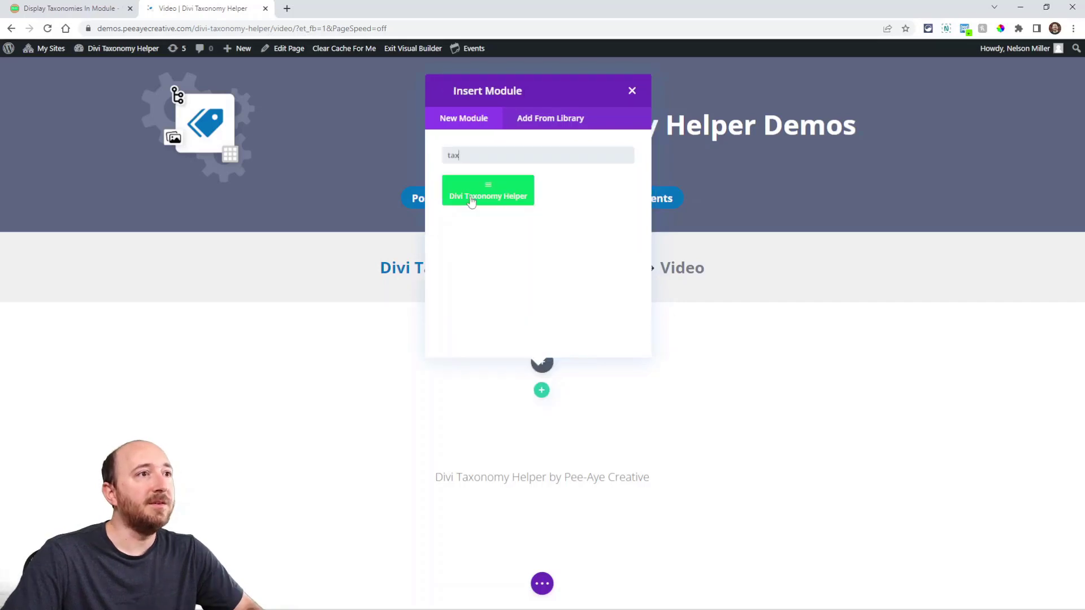
click(472, 200)
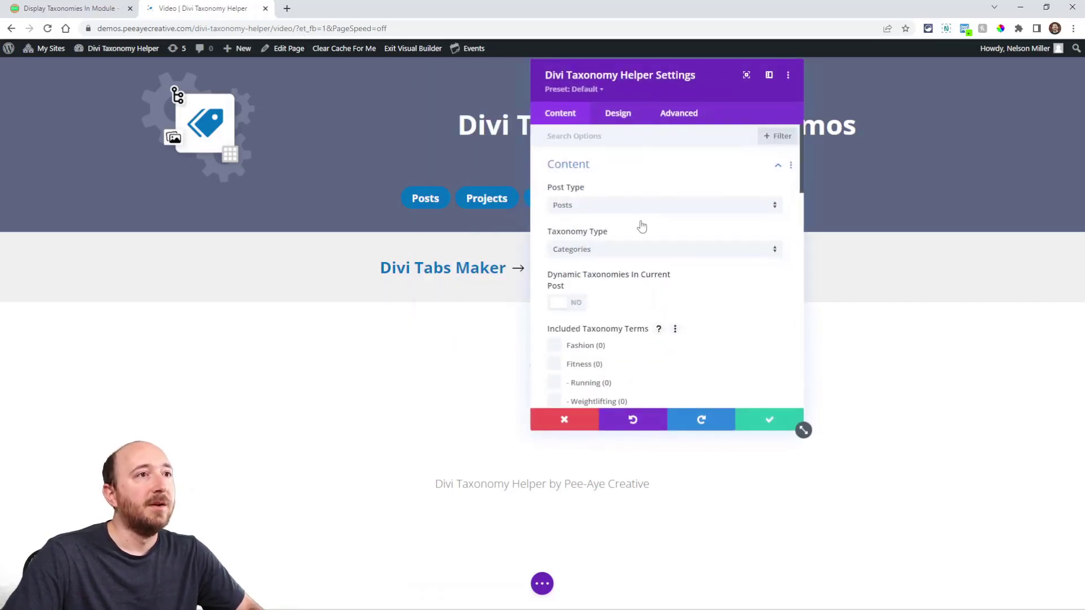
drag(697, 93, 851, 212)
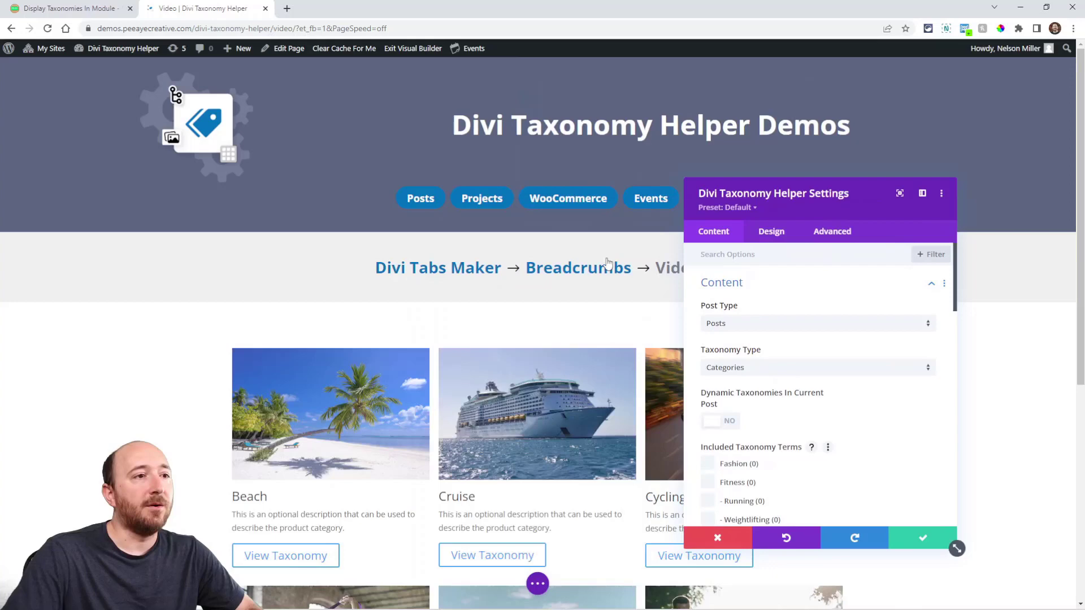
scroll(443, 307, down, 3)
scroll(442, 307, down, 3)
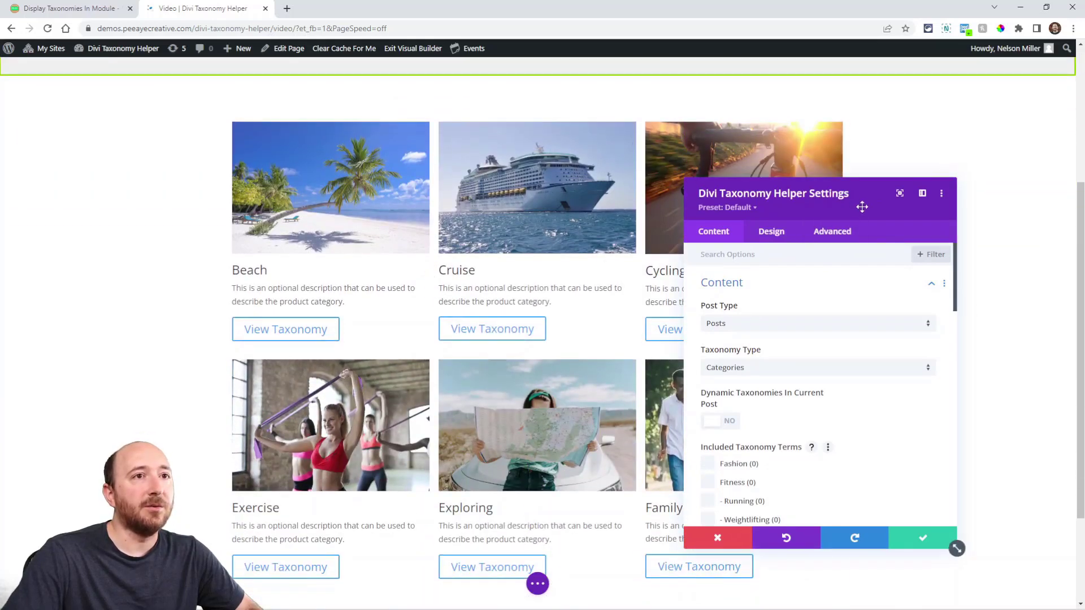
drag(862, 208, 791, 138)
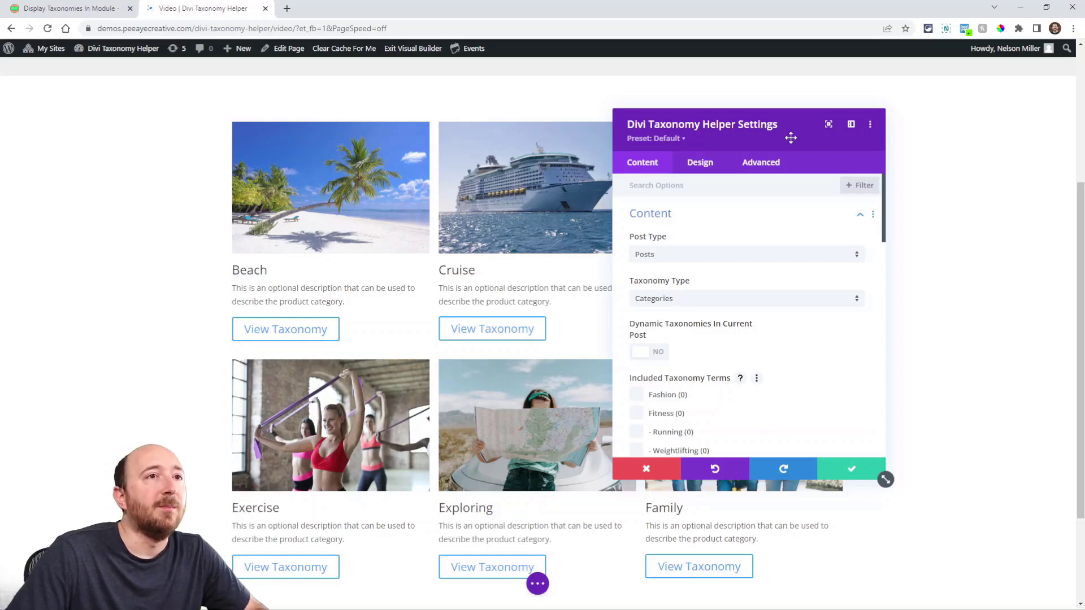
click(849, 125)
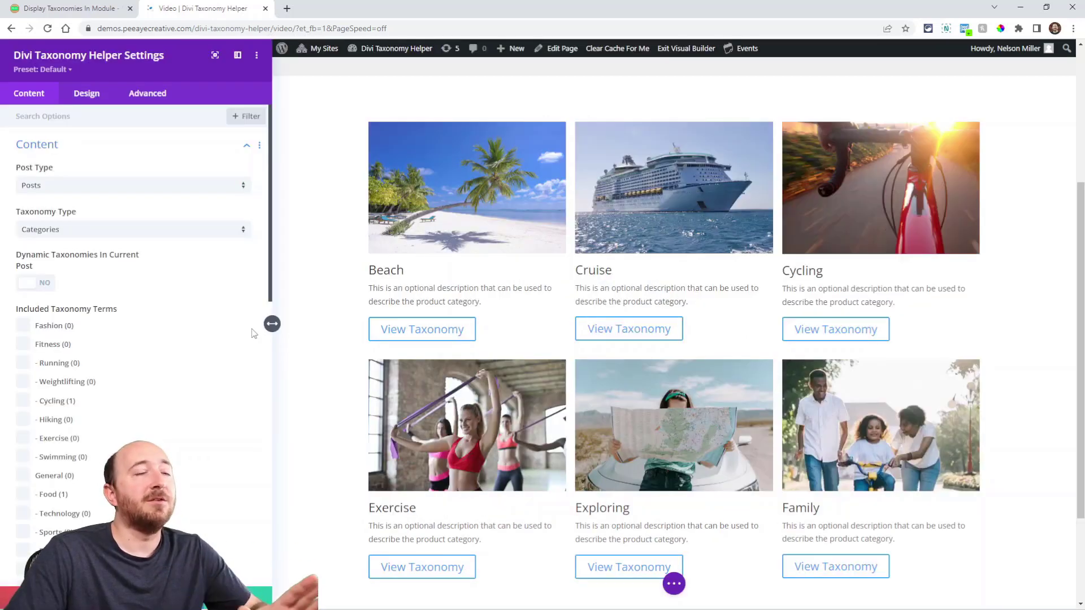
click(57, 188)
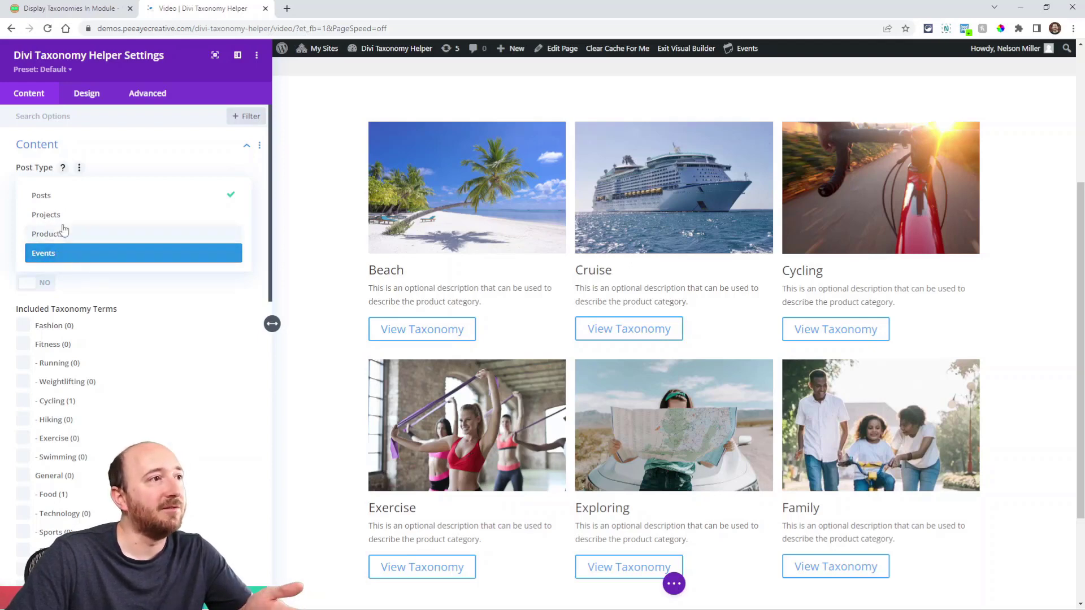
click(60, 197)
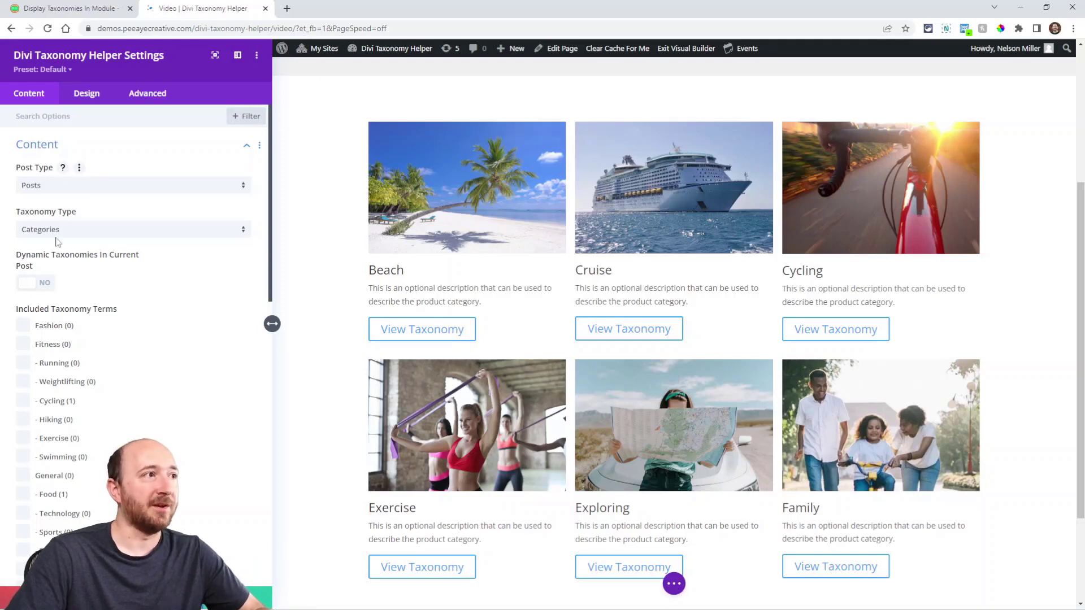
click(45, 186)
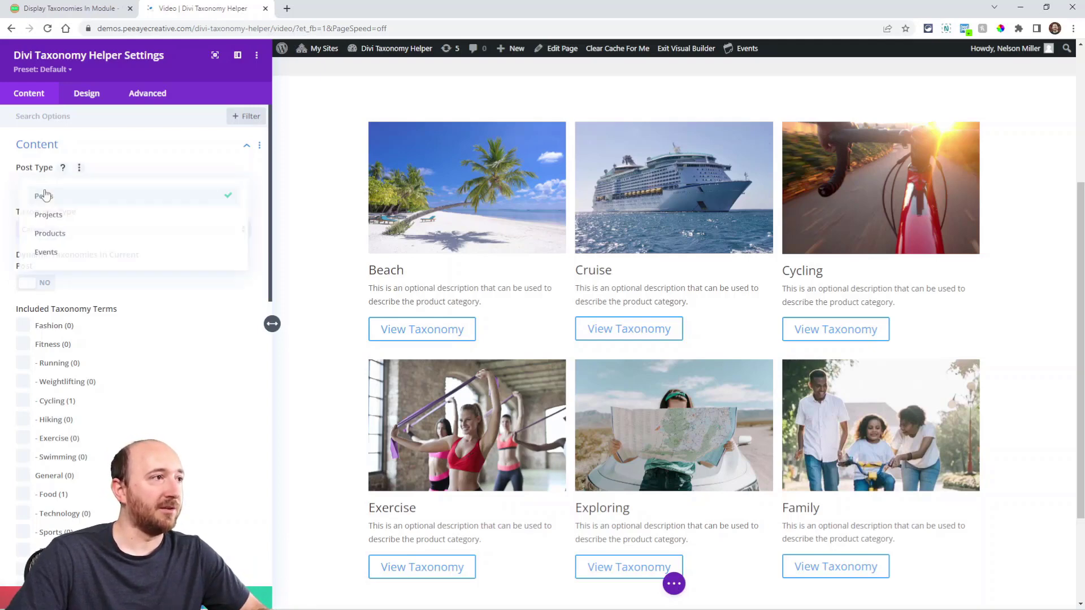
click(50, 234)
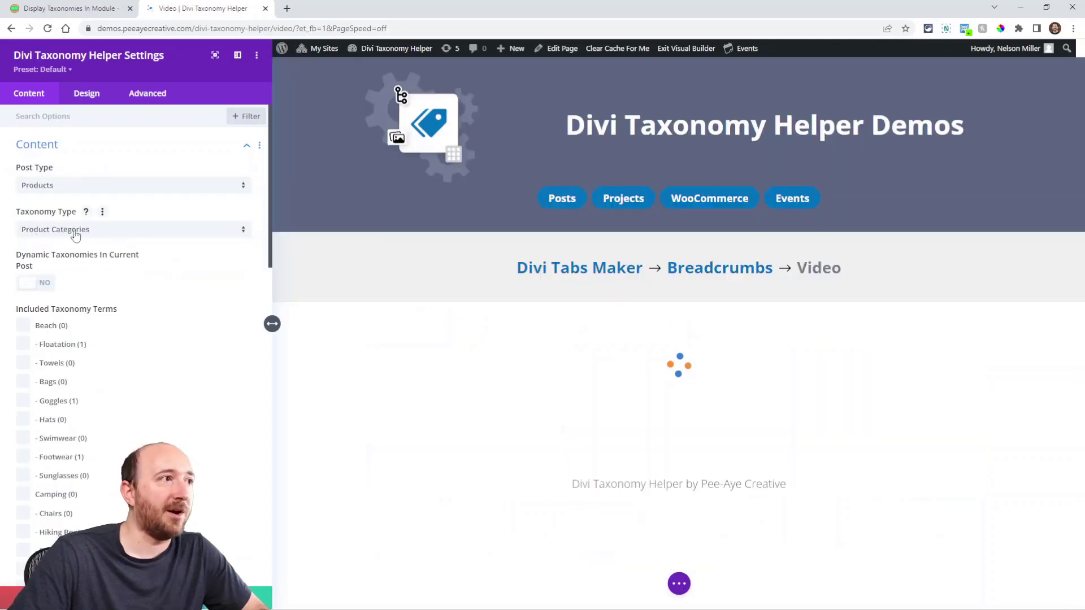
click(74, 230)
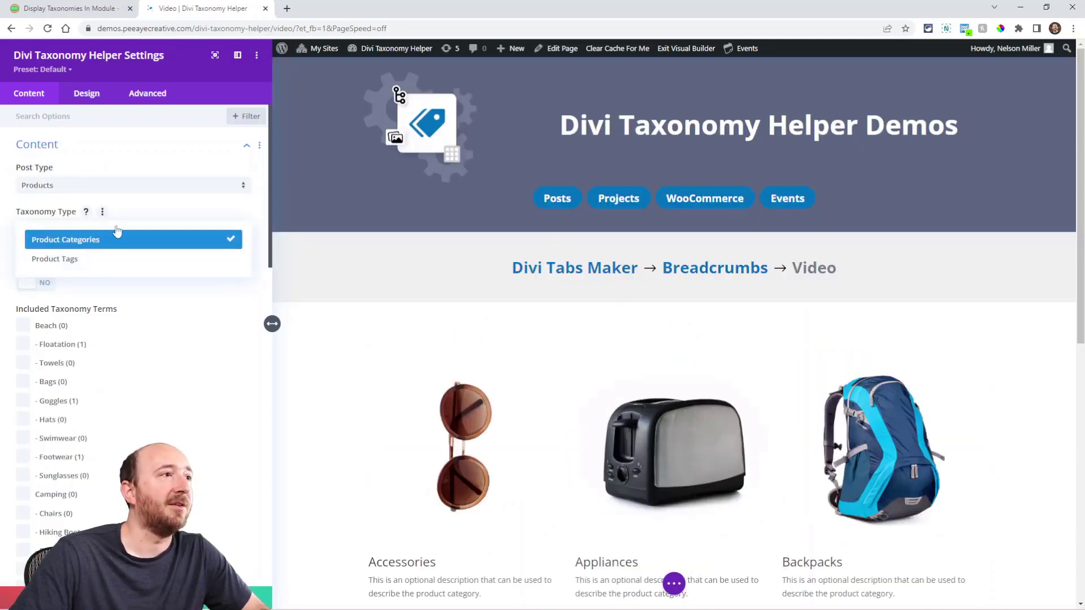
click(117, 239)
click(51, 186)
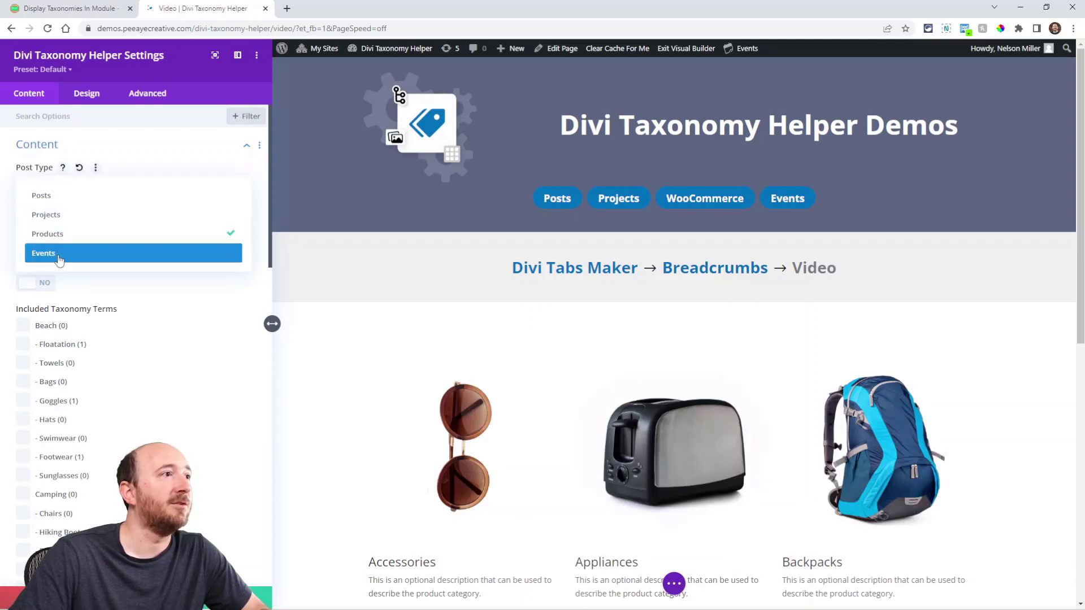
click(58, 254)
click(57, 231)
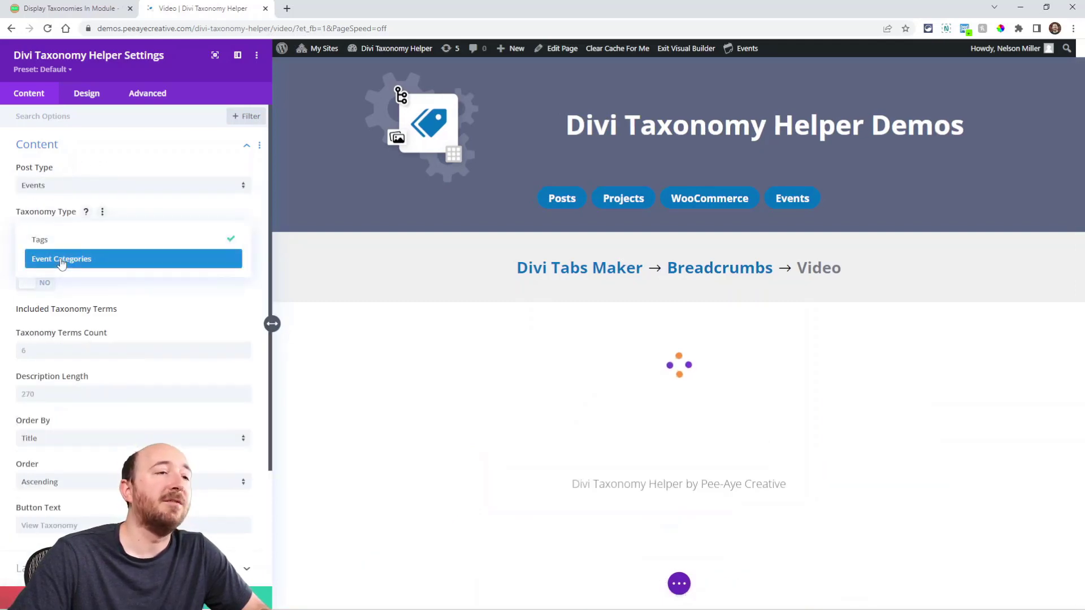
click(61, 260)
click(44, 185)
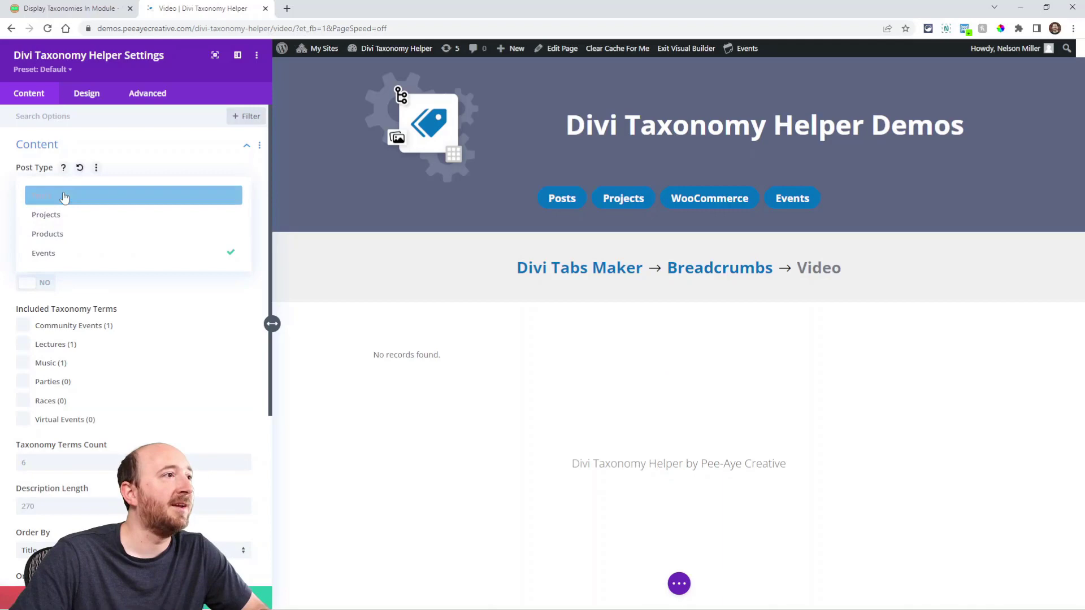
click(52, 197)
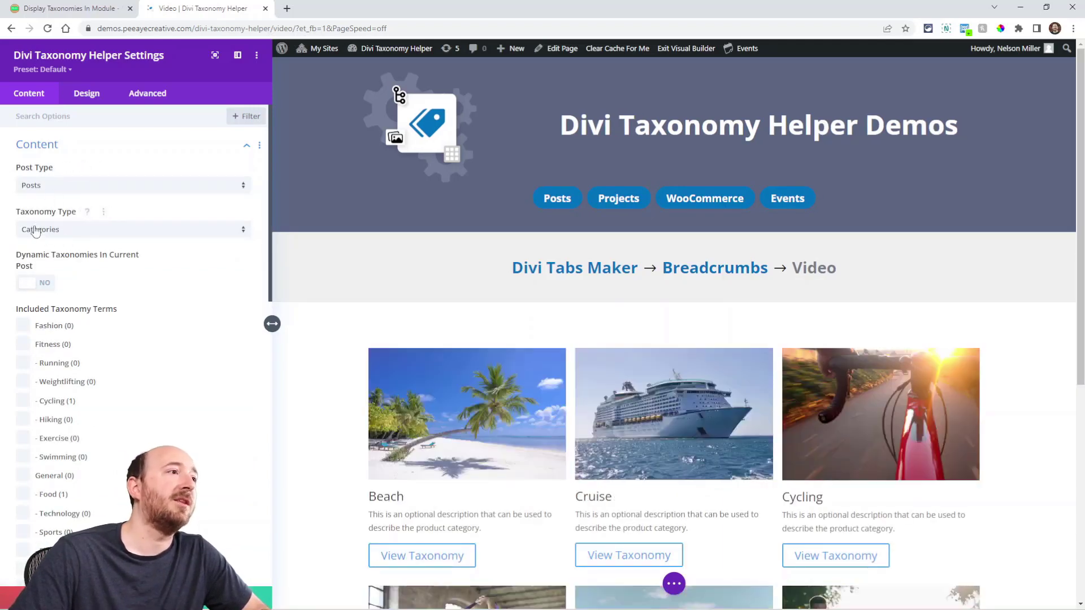
mouse_move(128, 228)
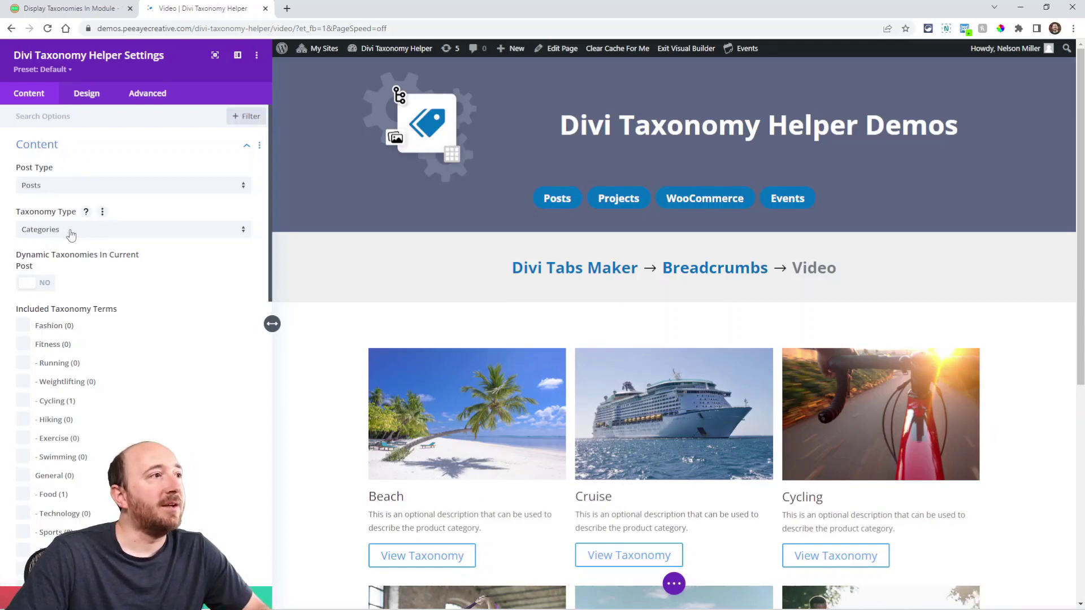
scroll(71, 234, down, 2)
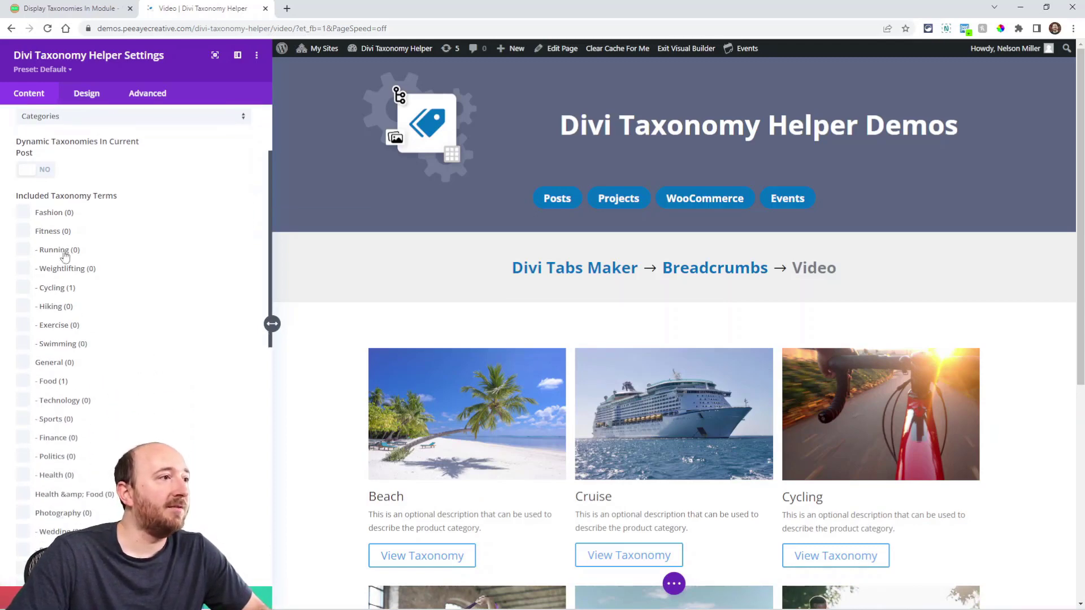
scroll(46, 430, down, 3)
scroll(47, 430, down, 2)
scroll(54, 469, up, 2)
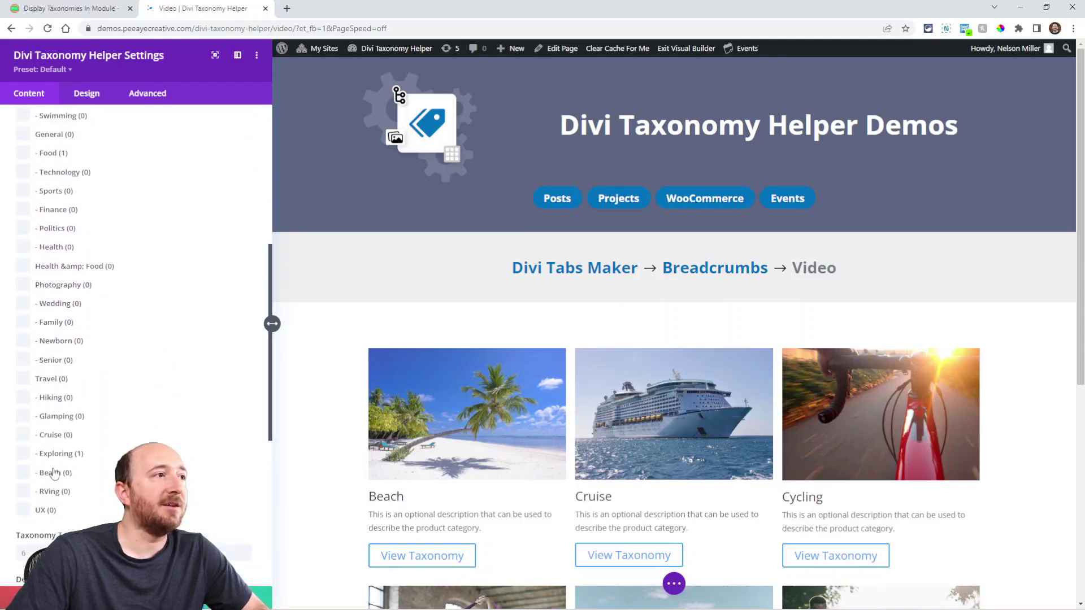
scroll(54, 469, up, 2)
scroll(53, 469, up, 2)
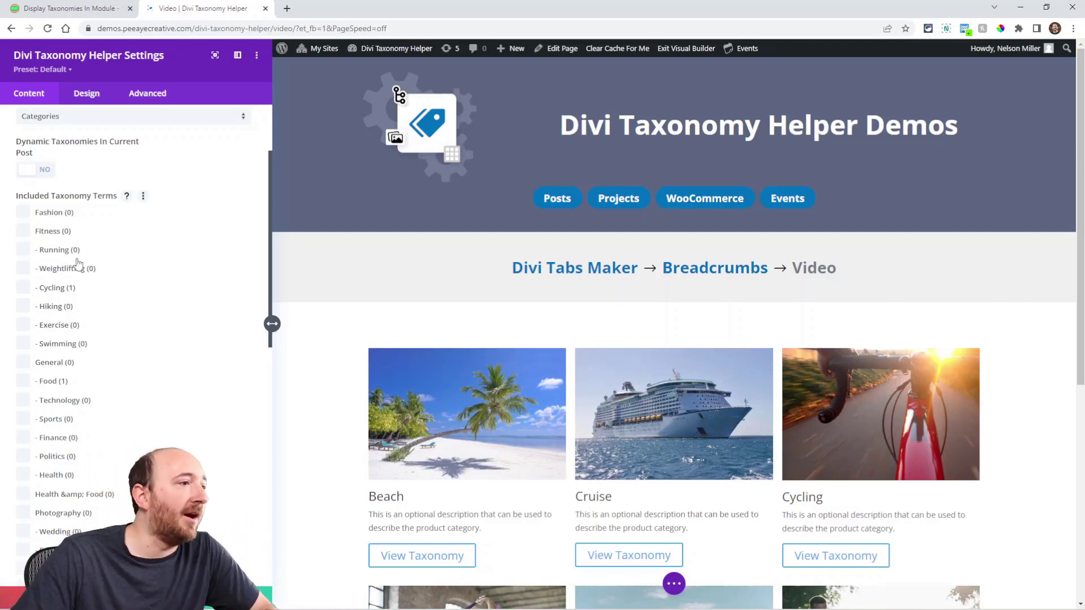
scroll(55, 243, down, 2)
scroll(71, 301, down, 2)
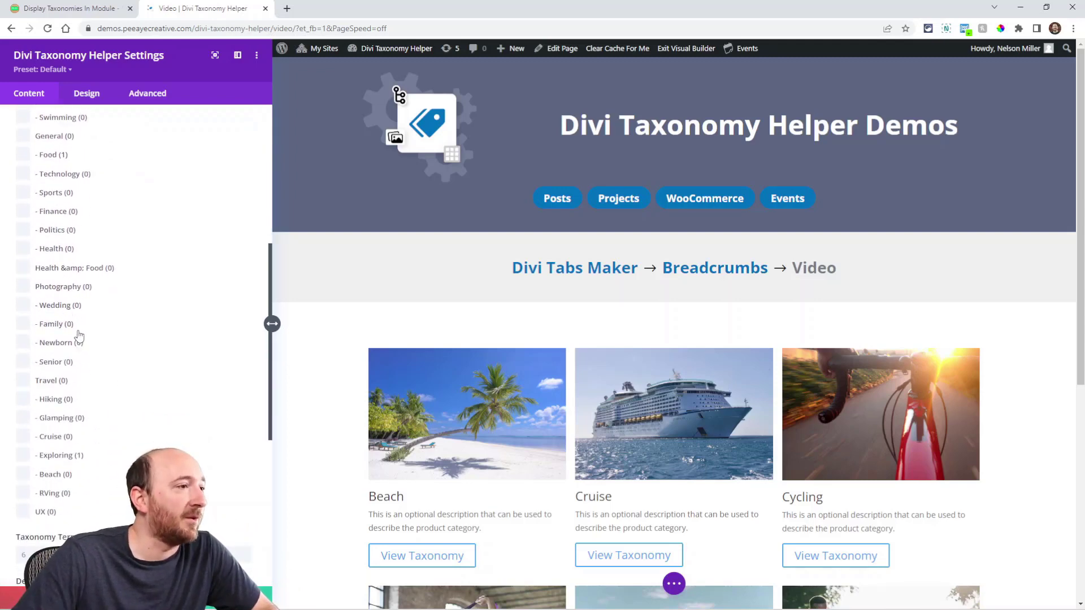
scroll(76, 328, down, 5)
scroll(546, 458, down, 3)
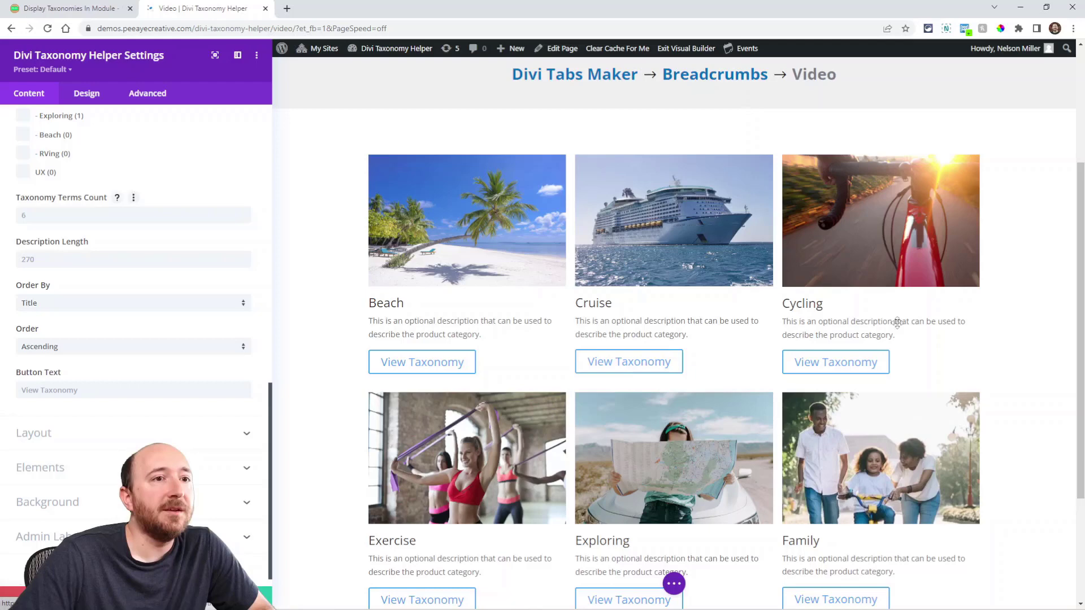
scroll(898, 323, down, 2)
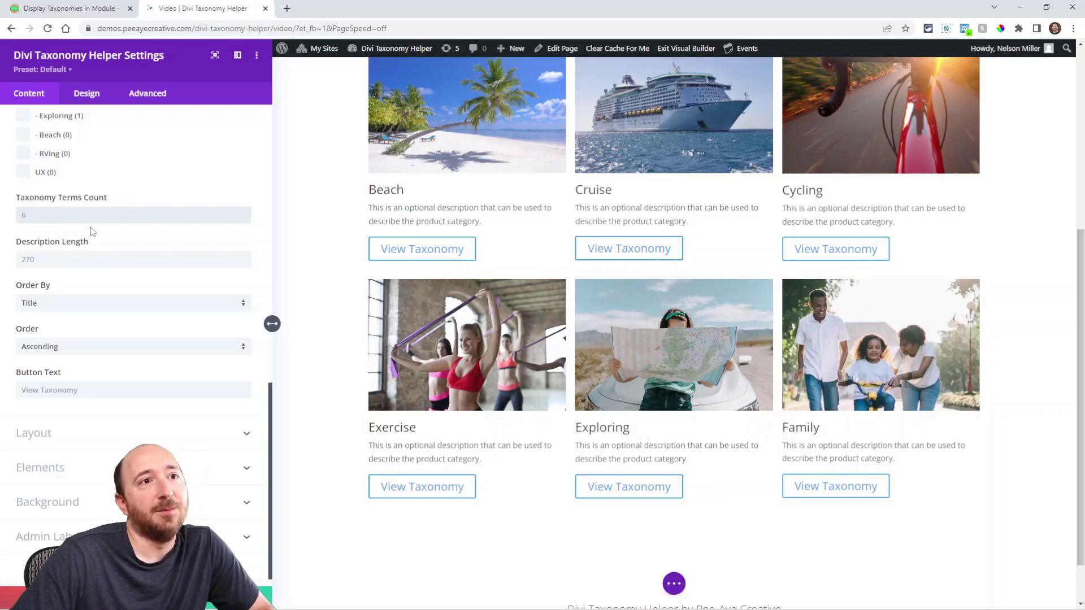
scroll(551, 325, up, 1)
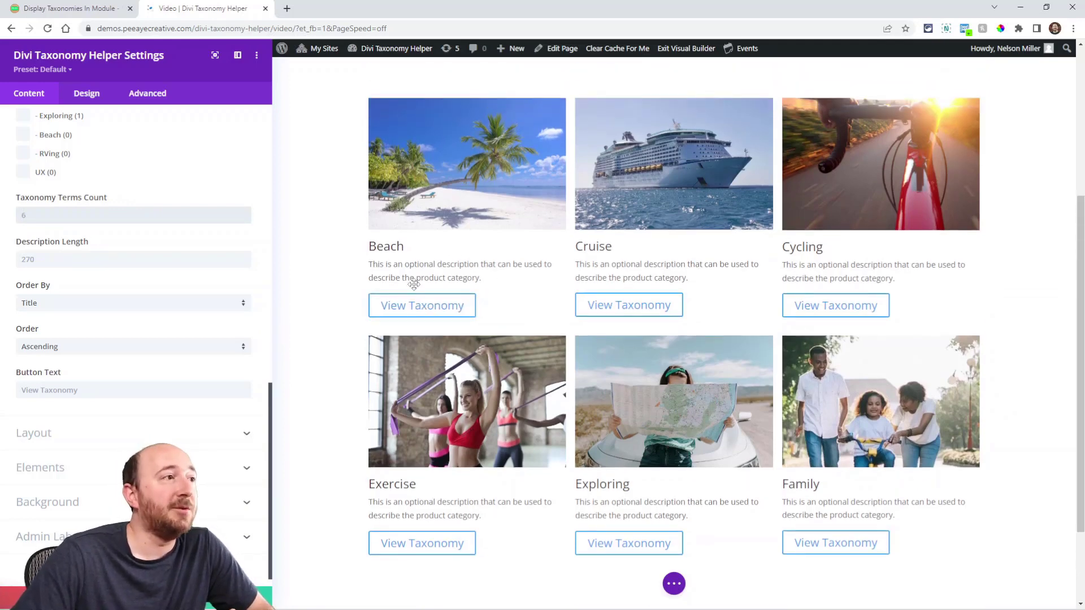
click(46, 307)
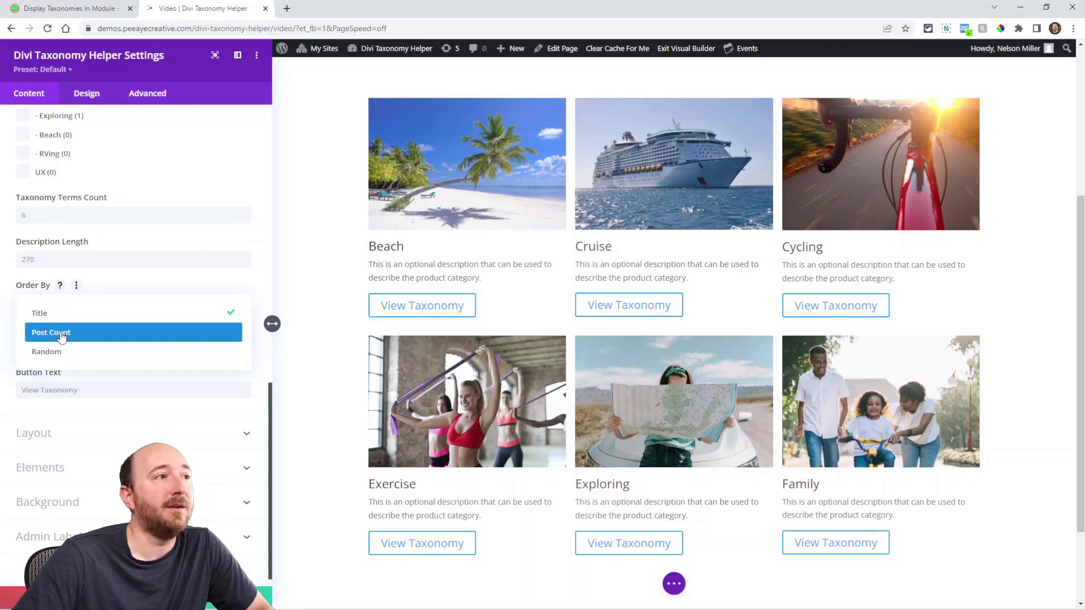
click(51, 313)
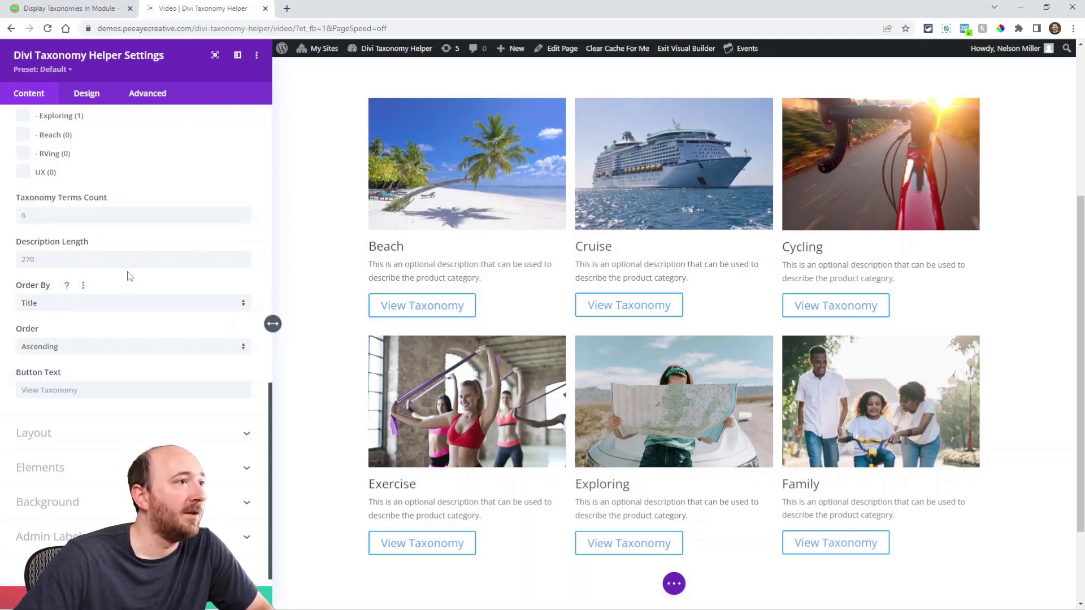
click(45, 348)
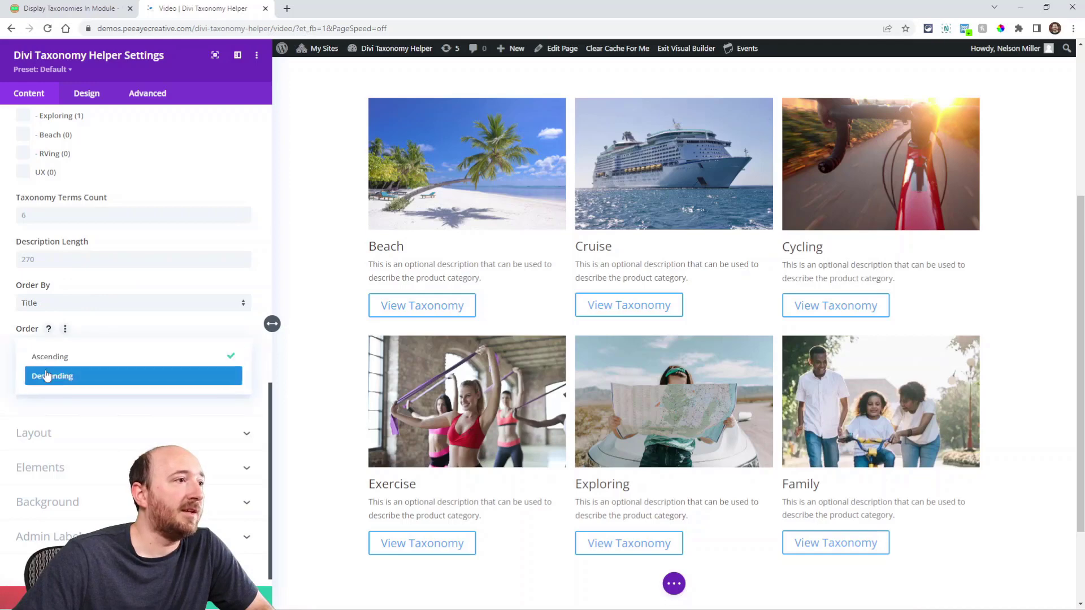
click(44, 355)
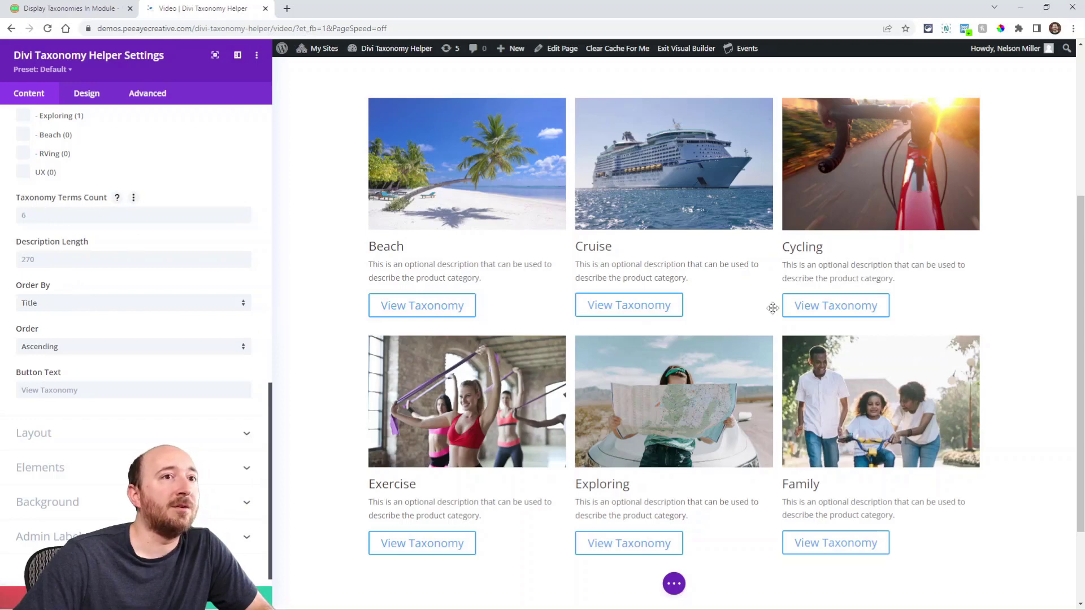
click(42, 468)
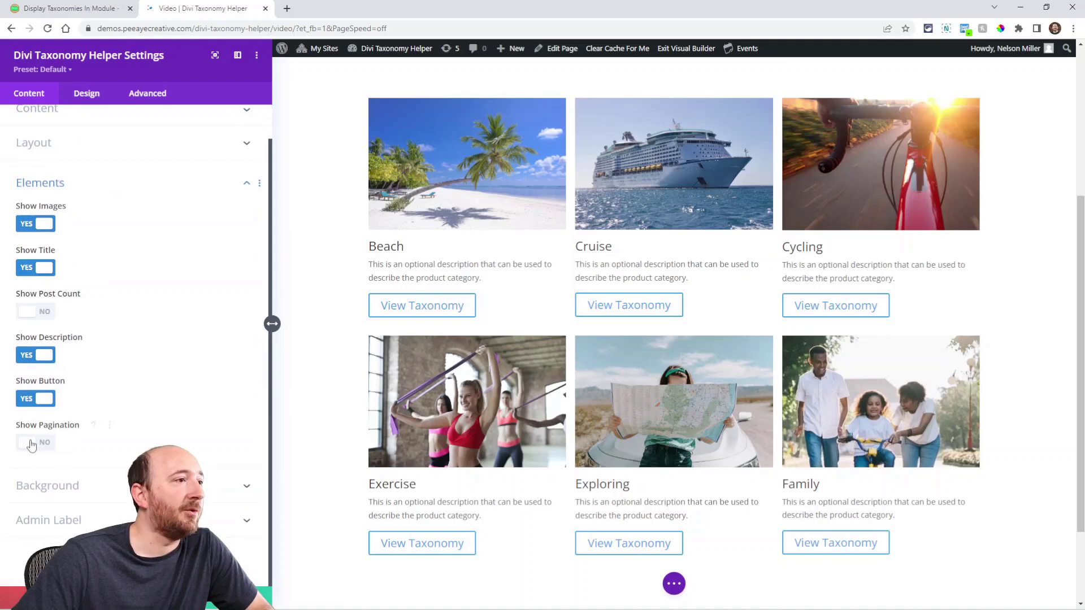
click(31, 445)
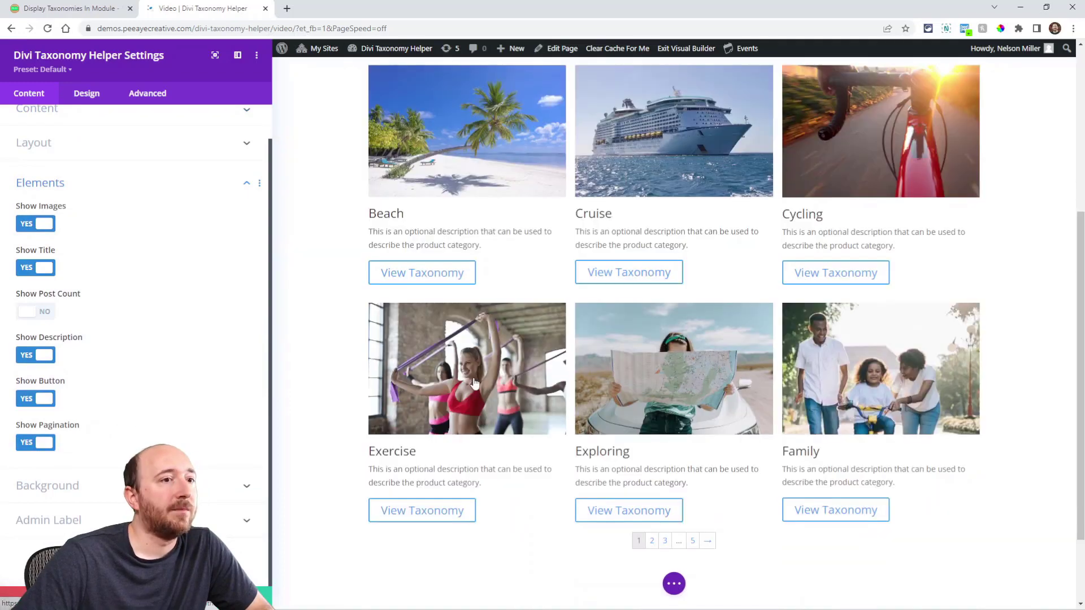
scroll(679, 449, down, 2)
scroll(708, 444, up, 3)
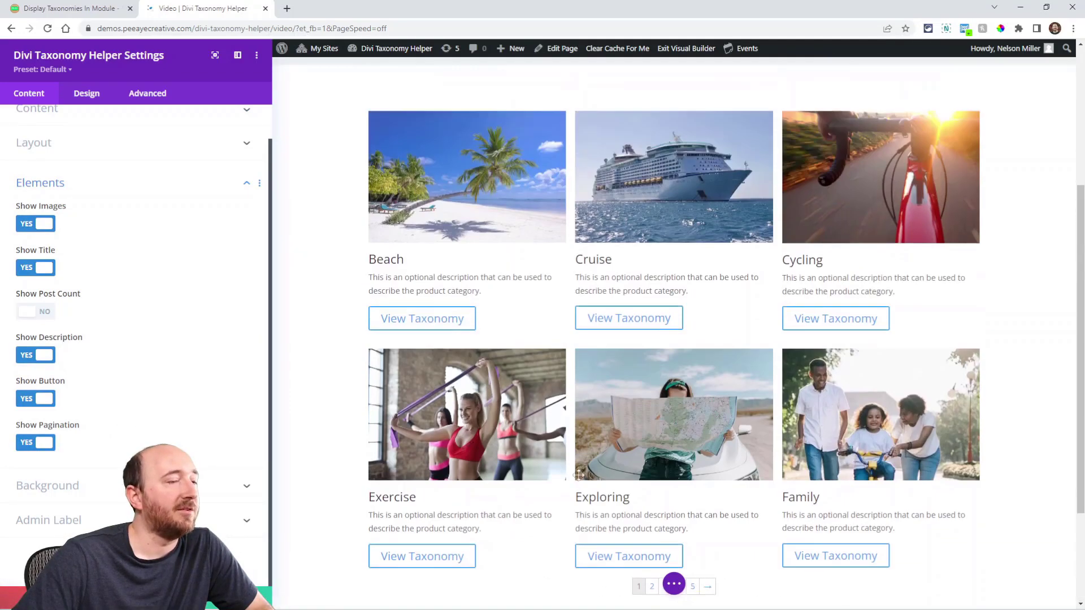
scroll(678, 423, up, 2)
click(35, 442)
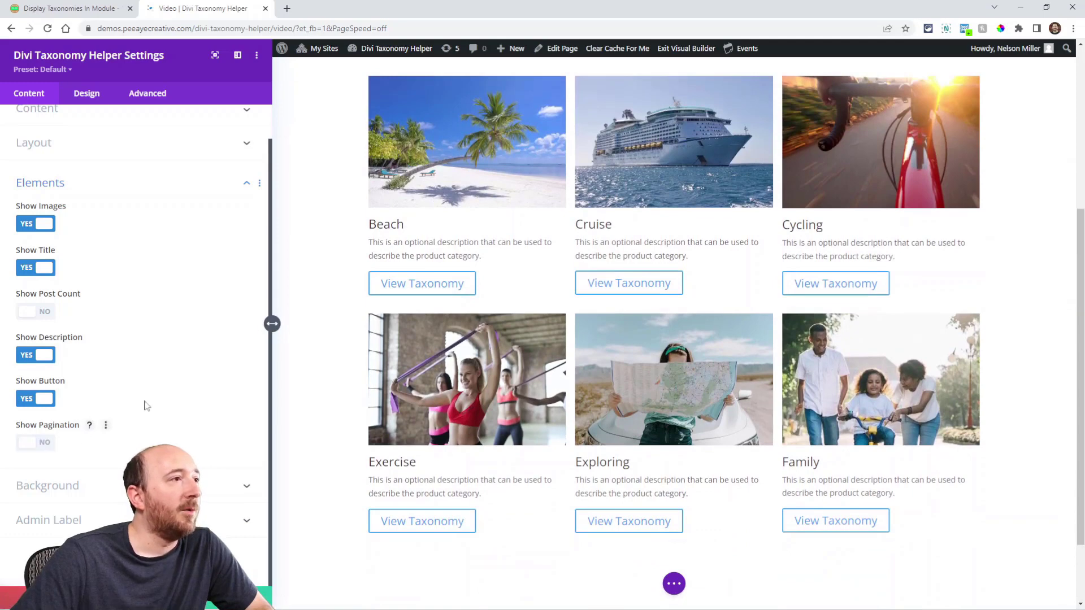
scroll(145, 406, up, 2)
click(60, 147)
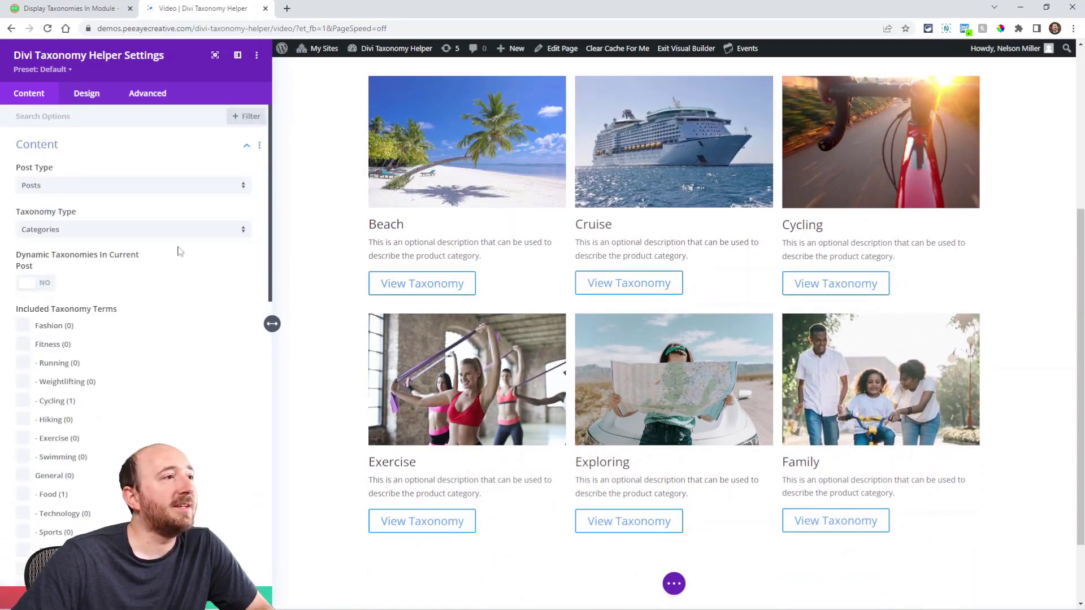
scroll(181, 265, down, 3)
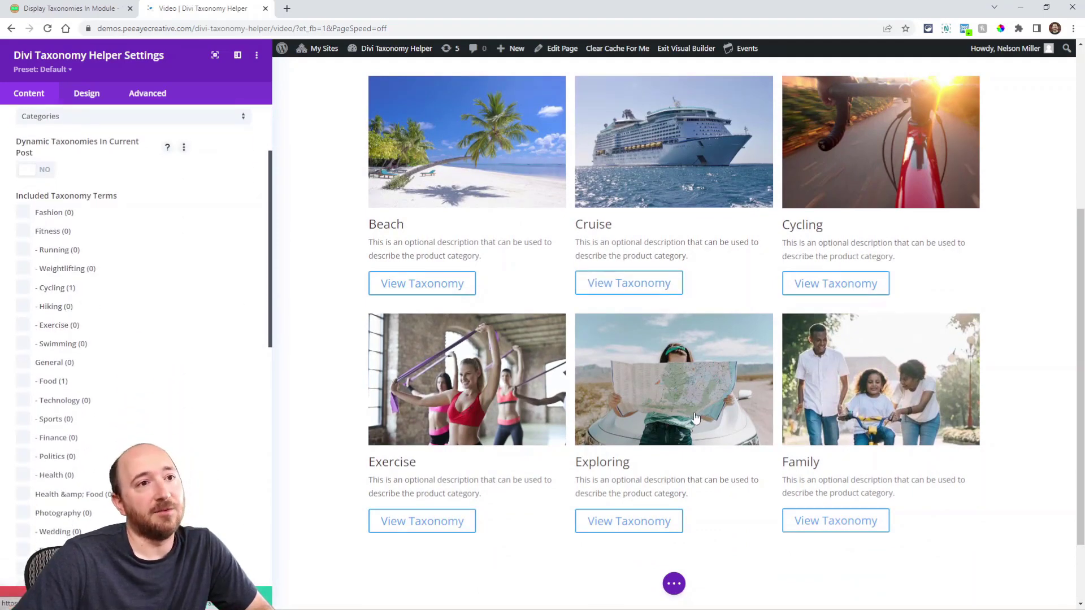
scroll(695, 418, up, 3)
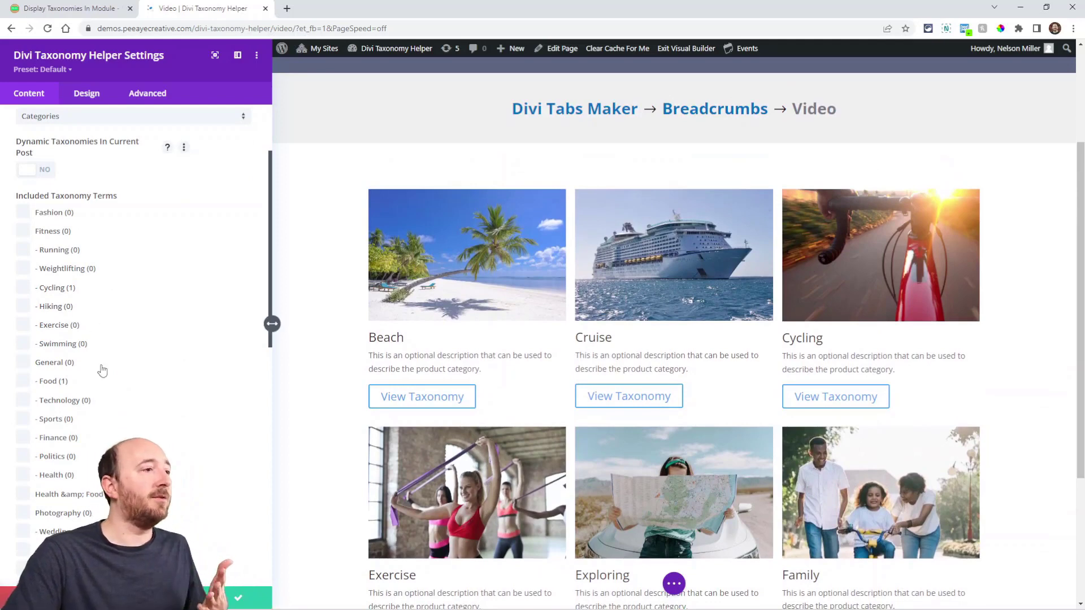
scroll(119, 322, down, 2)
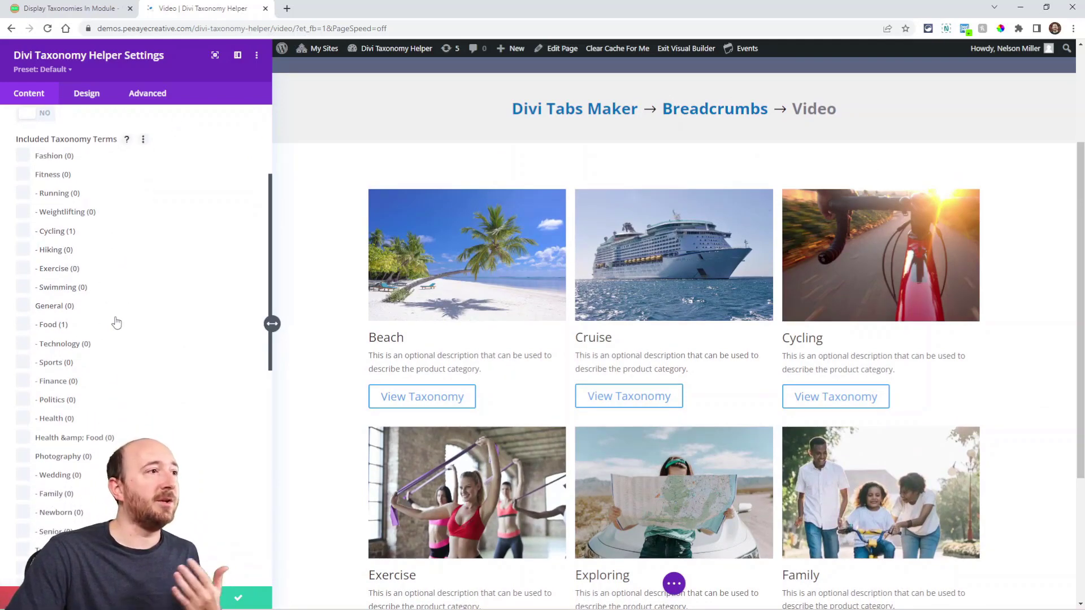
Include only the Weightlifting, Exercise and Sports categories in the grid.
click(54, 212)
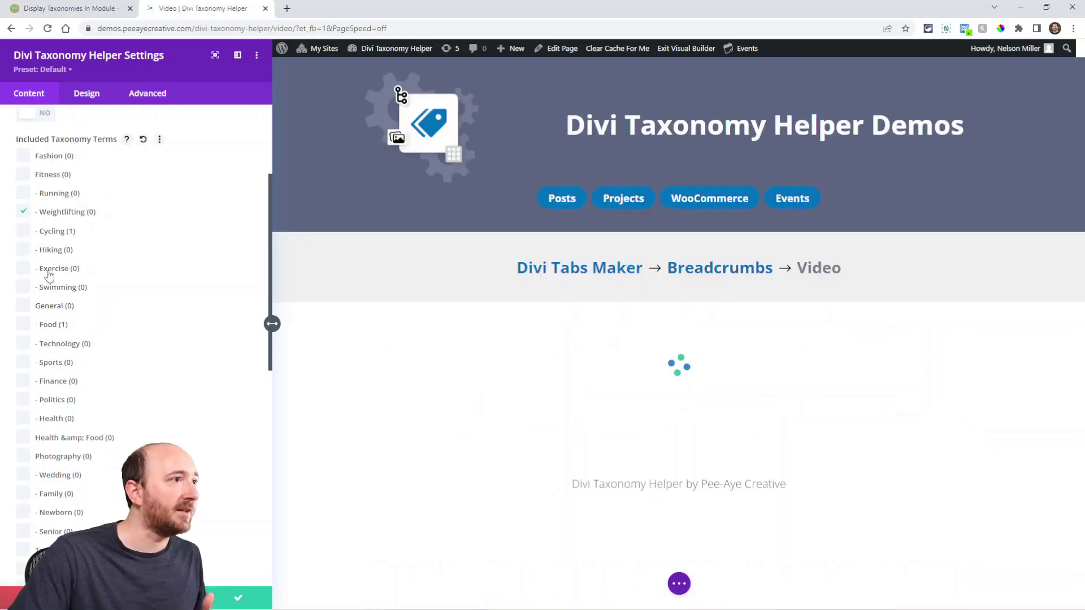
click(48, 269)
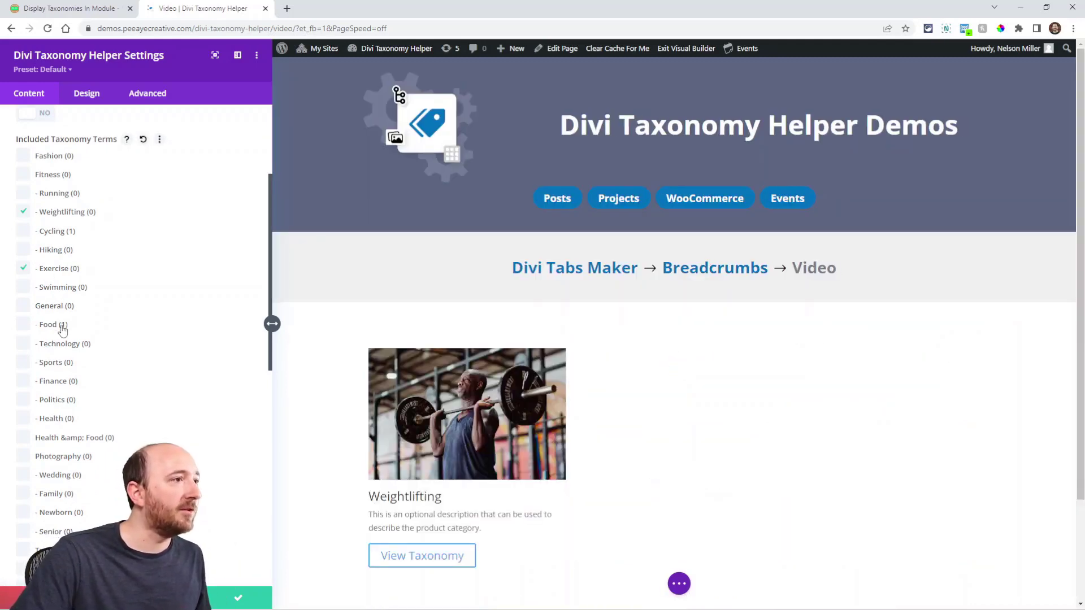
click(56, 363)
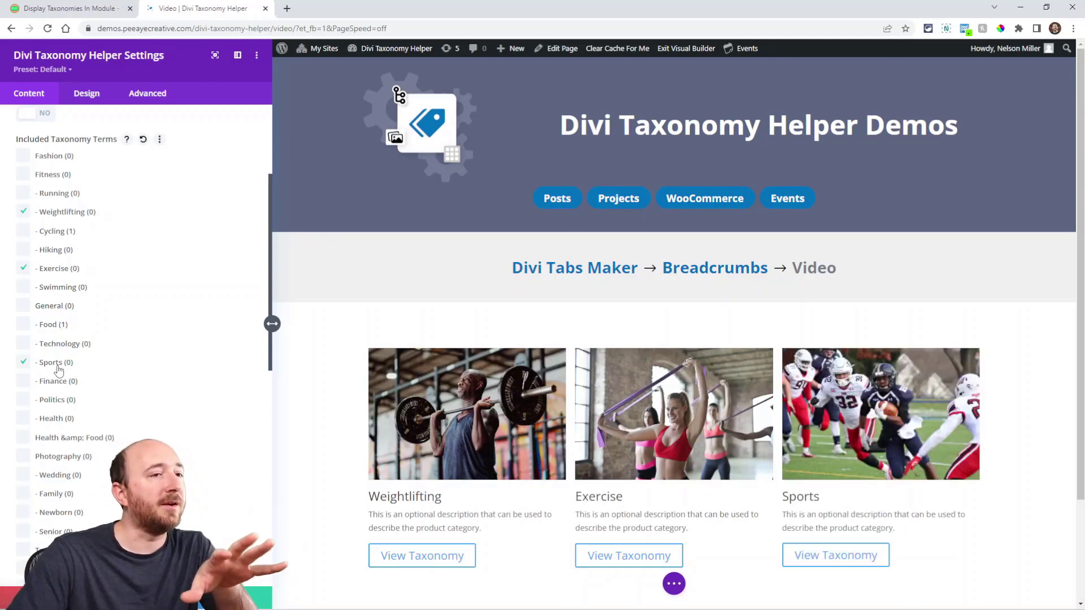
scroll(678, 340, down, 3)
scroll(678, 339, down, 1)
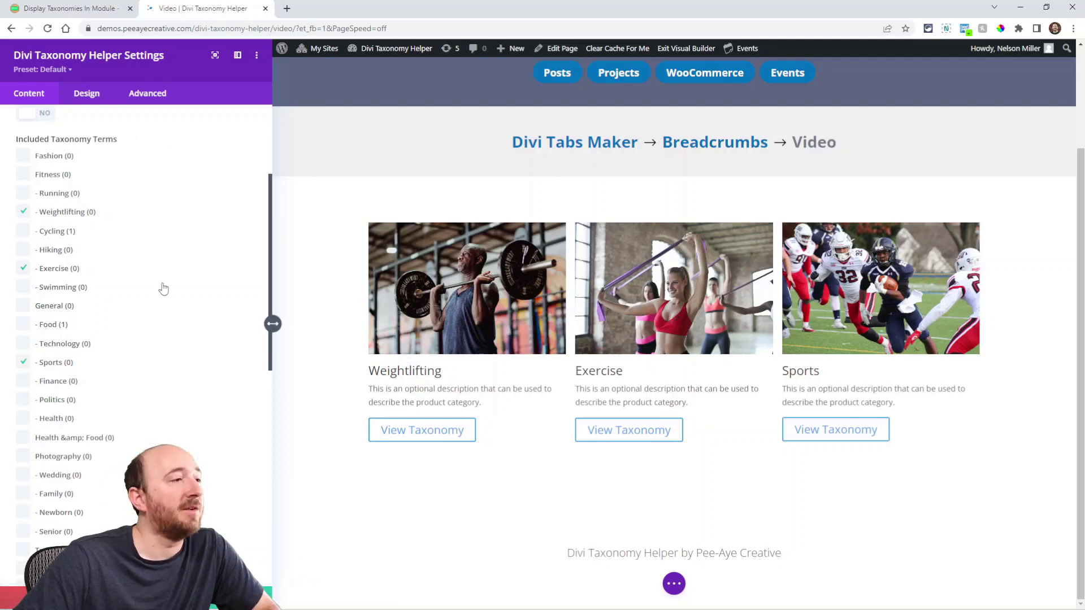
scroll(158, 289, down, 3)
scroll(159, 289, down, 3)
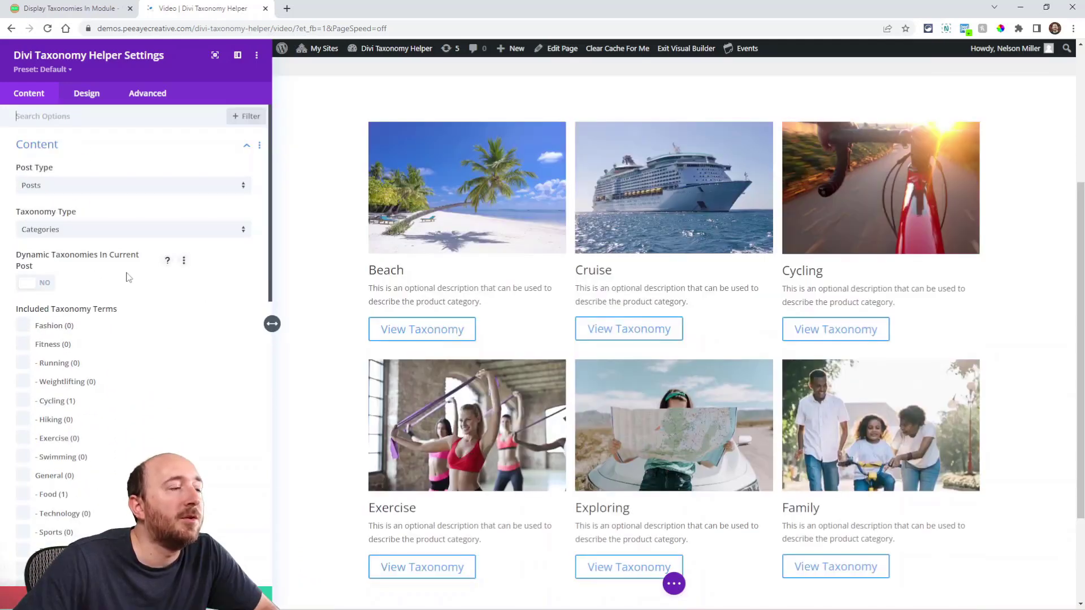
scroll(125, 276, down, 3)
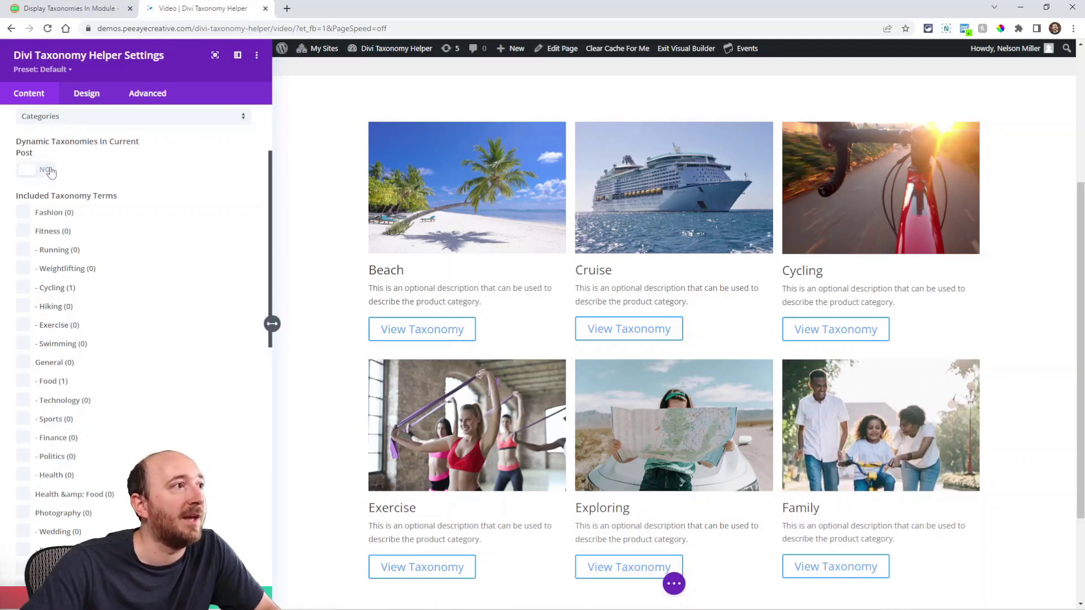
scroll(58, 255, down, 5)
scroll(58, 254, down, 5)
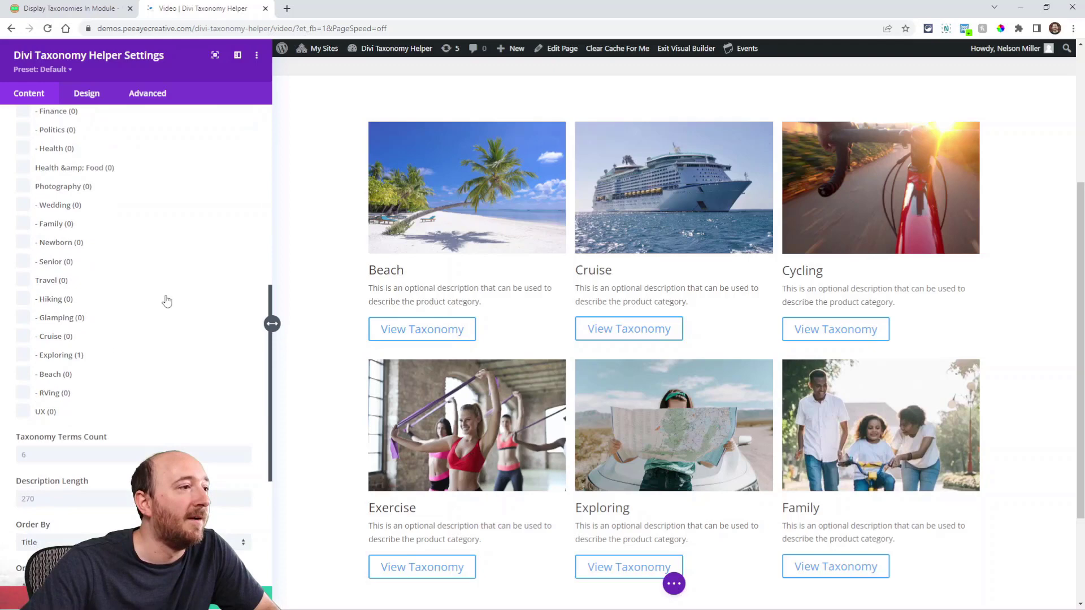
scroll(58, 254, down, 5)
scroll(127, 279, down, 3)
scroll(167, 291, up, 2)
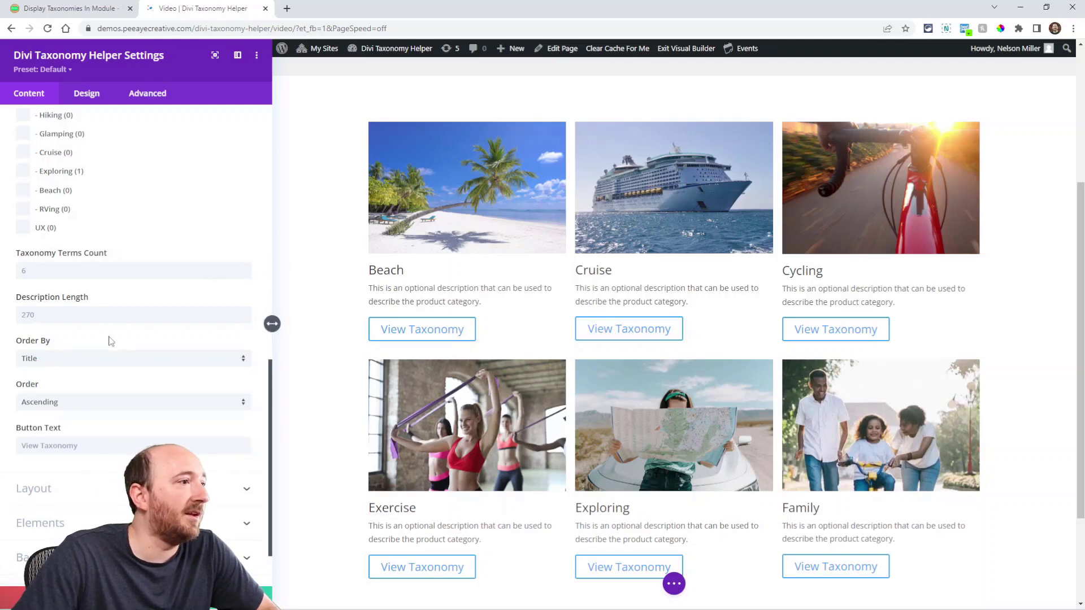
scroll(111, 335, down, 2)
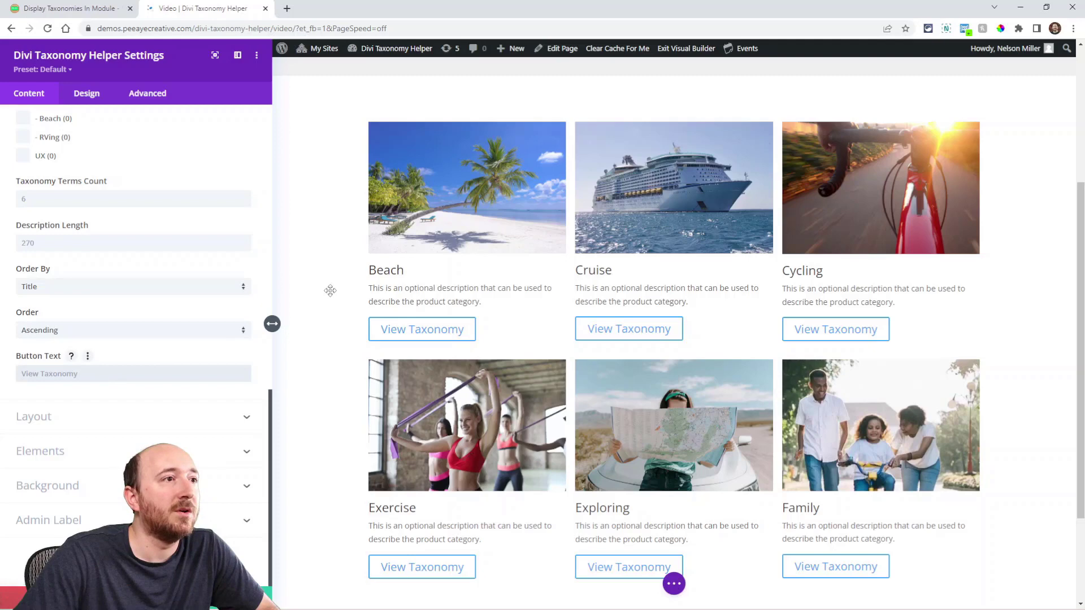
Change the card button label to 'View Posts'.
click(61, 374)
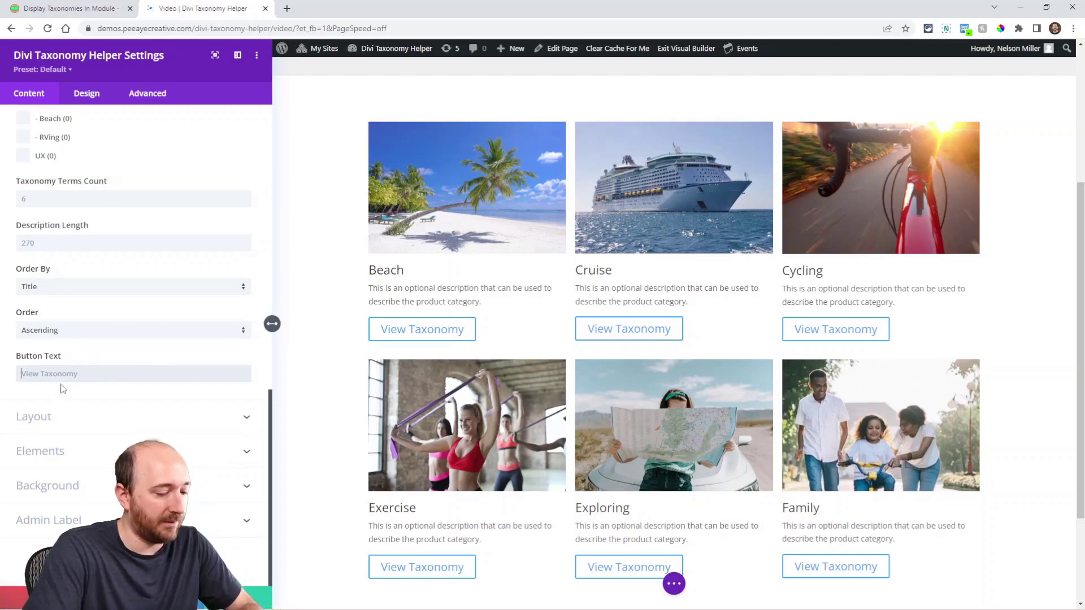
text(View Posts)
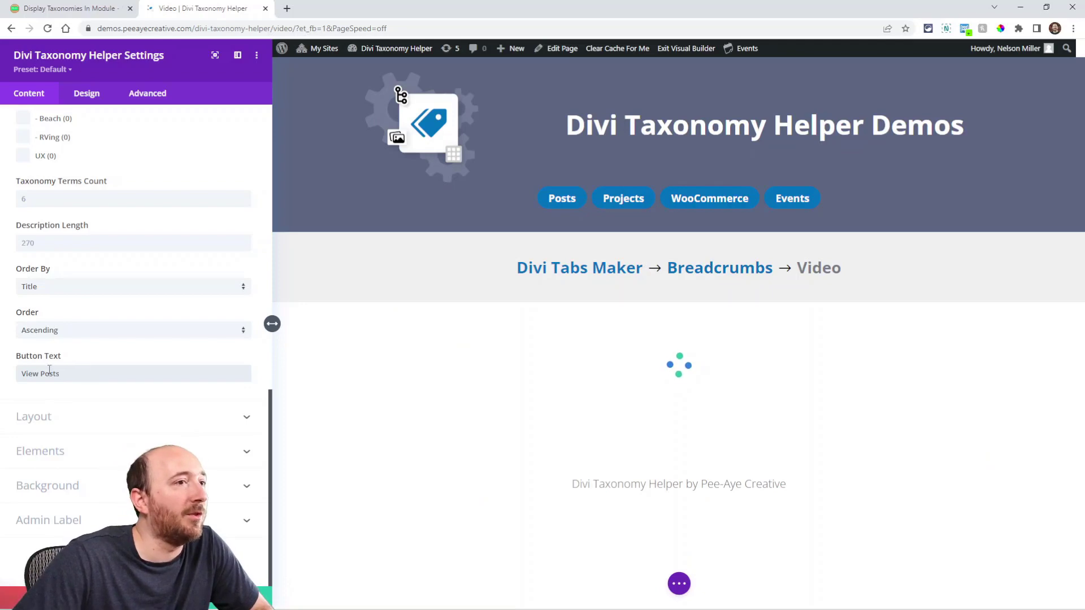
scroll(543, 382, down, 2)
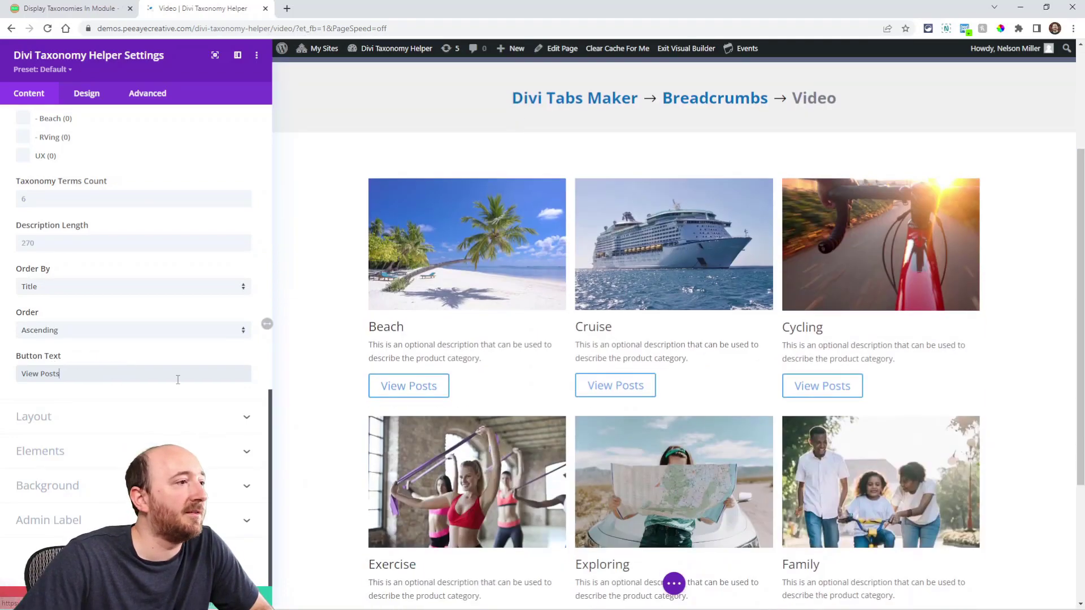
click(34, 417)
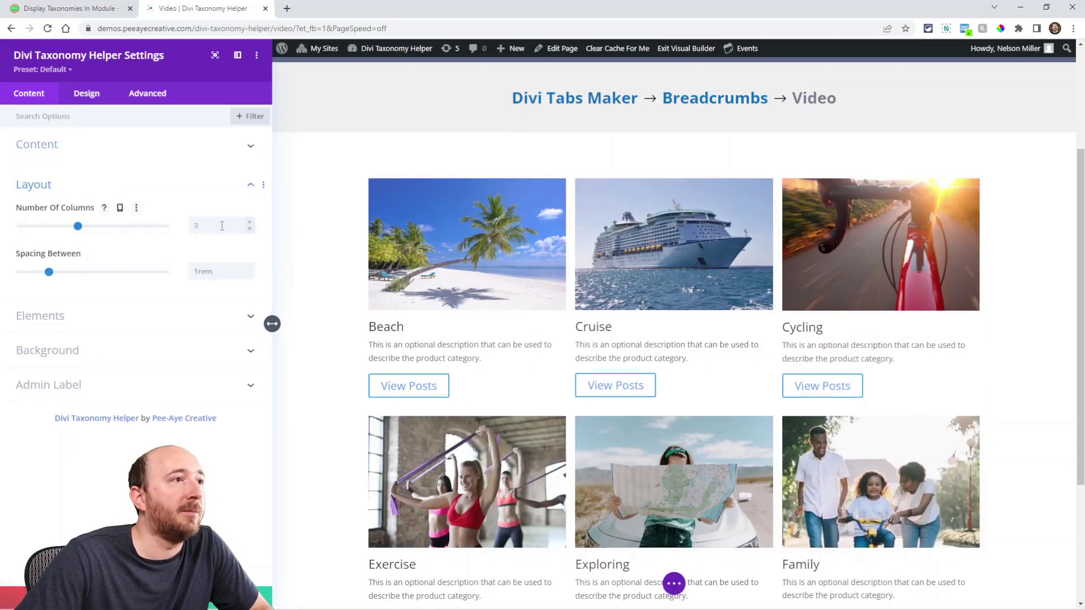
Try four and five desktop columns, then settle back on three.
click(252, 222)
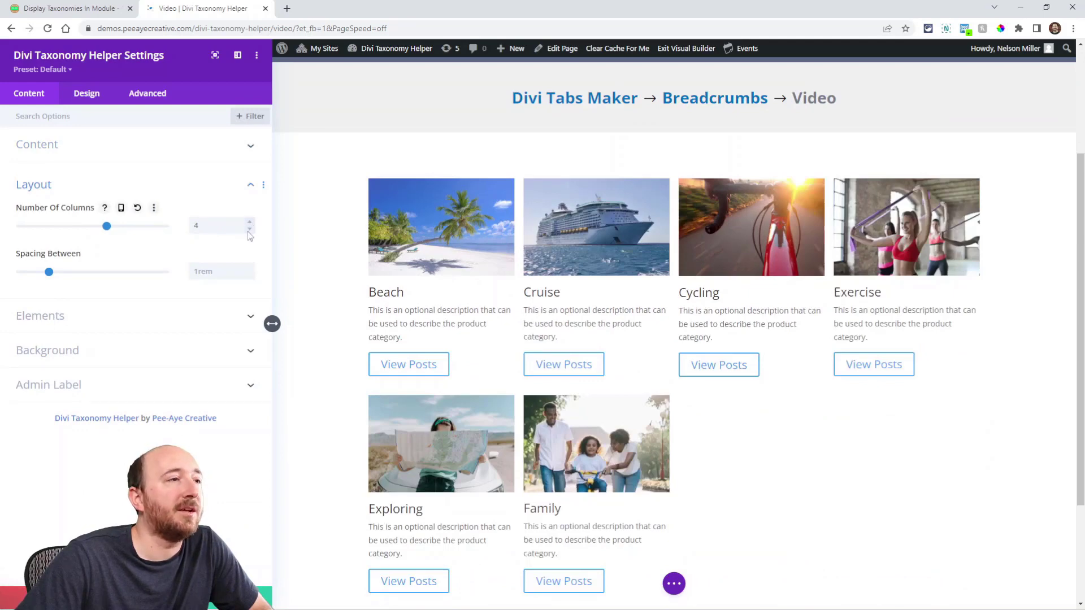
click(251, 222)
click(250, 231)
click(250, 231)
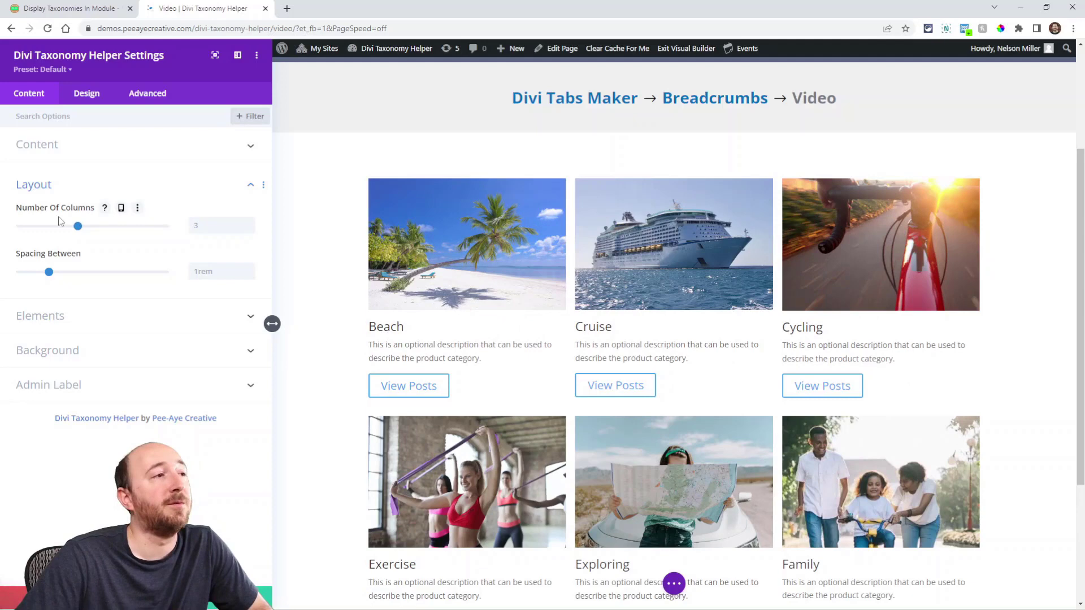
Set responsive columns: one on phones, two on tablets, keeping three on desktop.
click(121, 207)
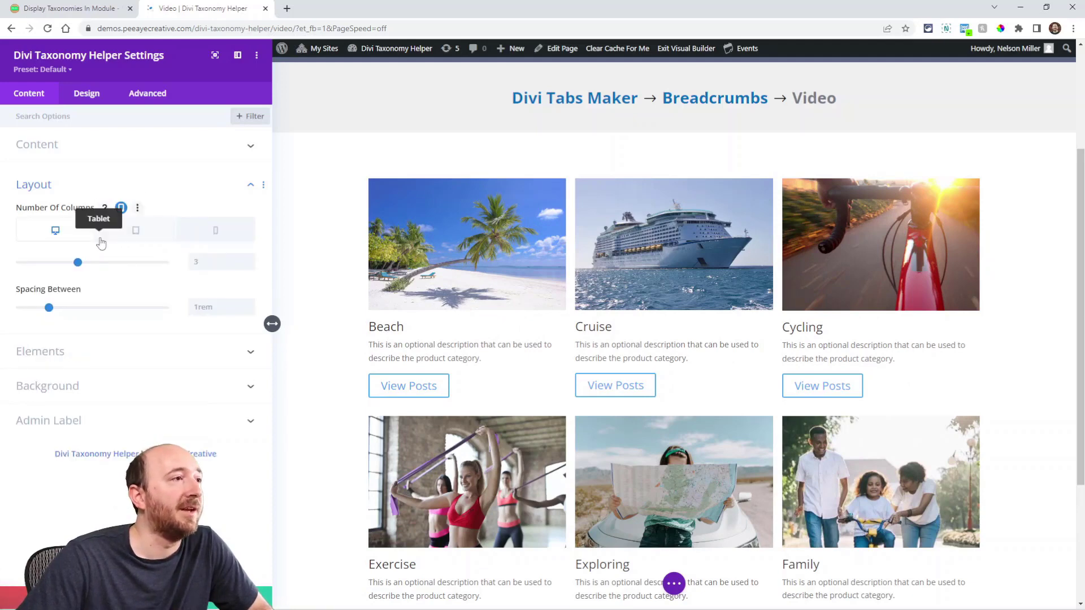
click(210, 231)
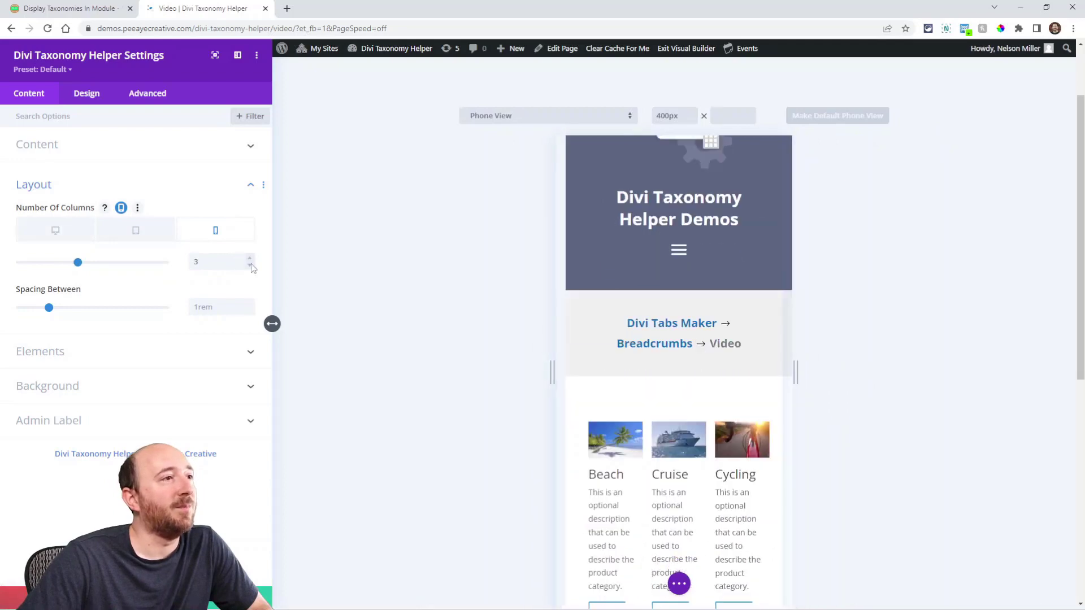
click(252, 266)
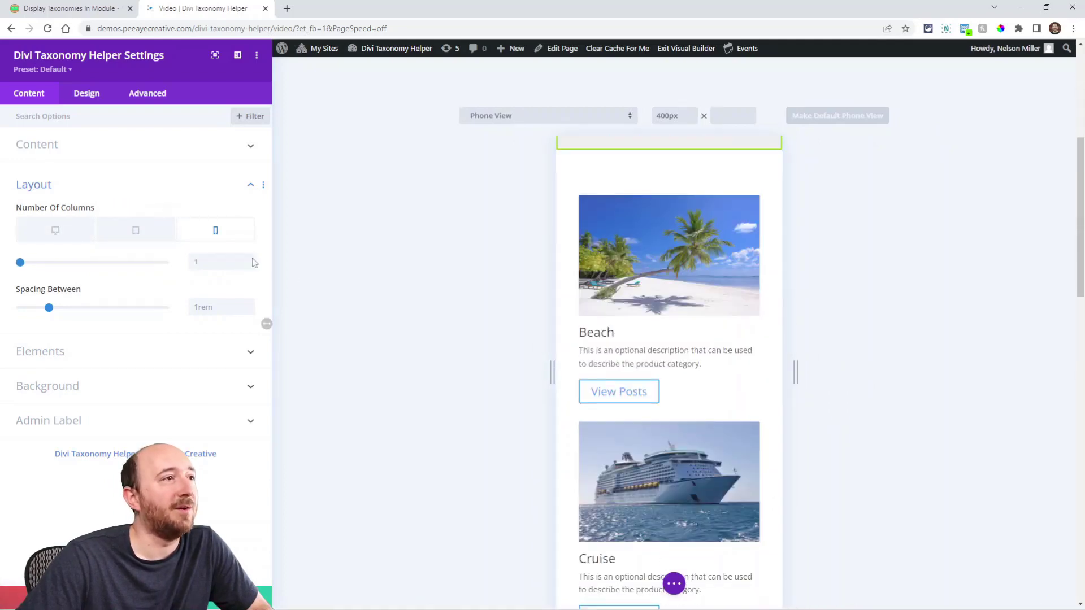
click(136, 231)
click(249, 267)
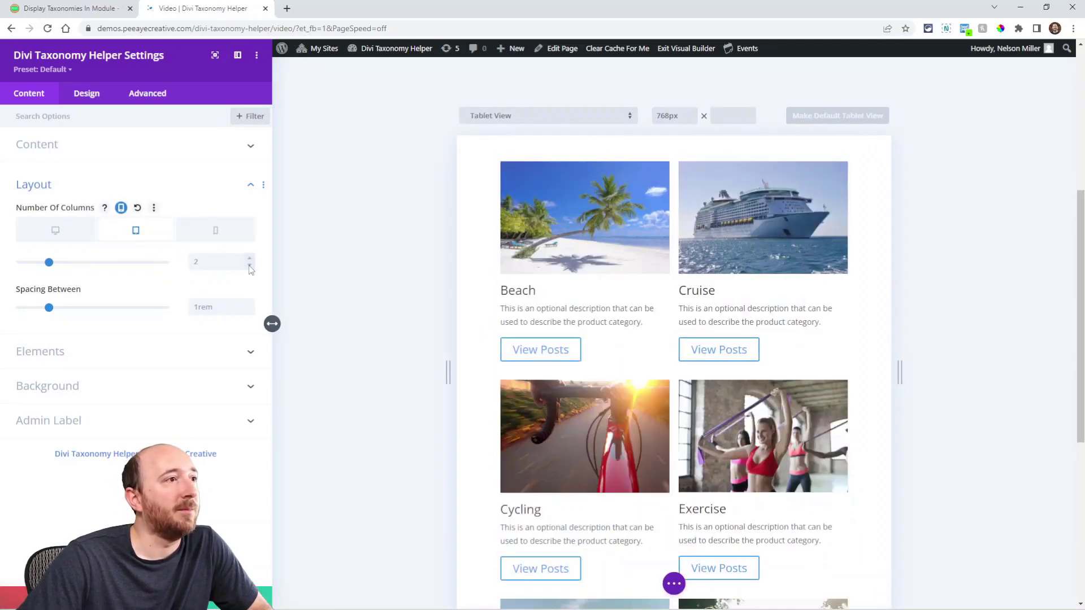
click(55, 230)
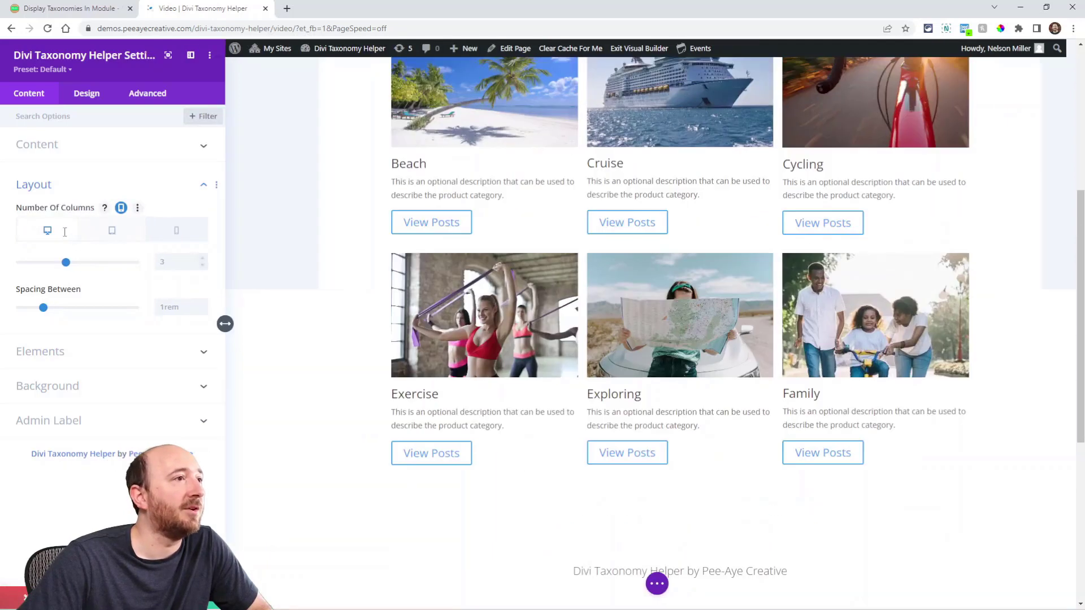
mouse_move(127, 302)
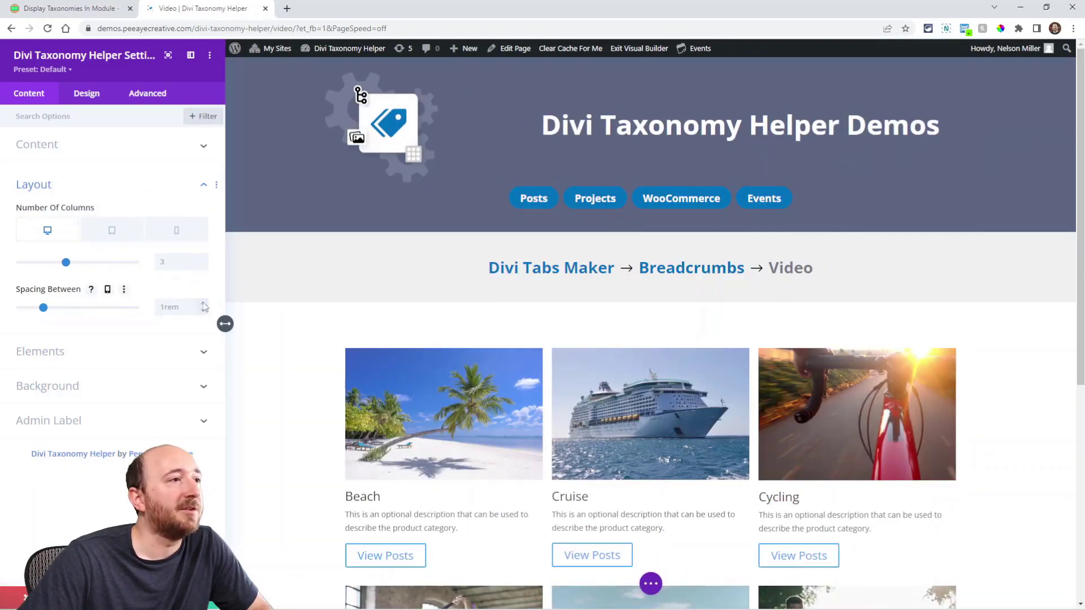
Widen the card spacing, then reset it to the default.
click(205, 303)
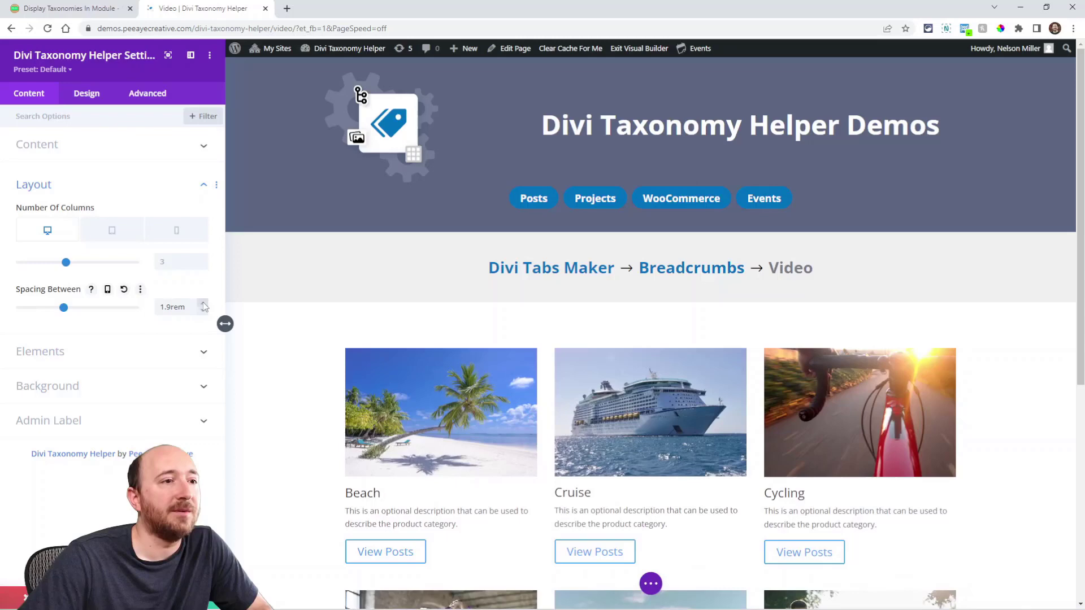
click(204, 303)
scroll(678, 434, down, 1)
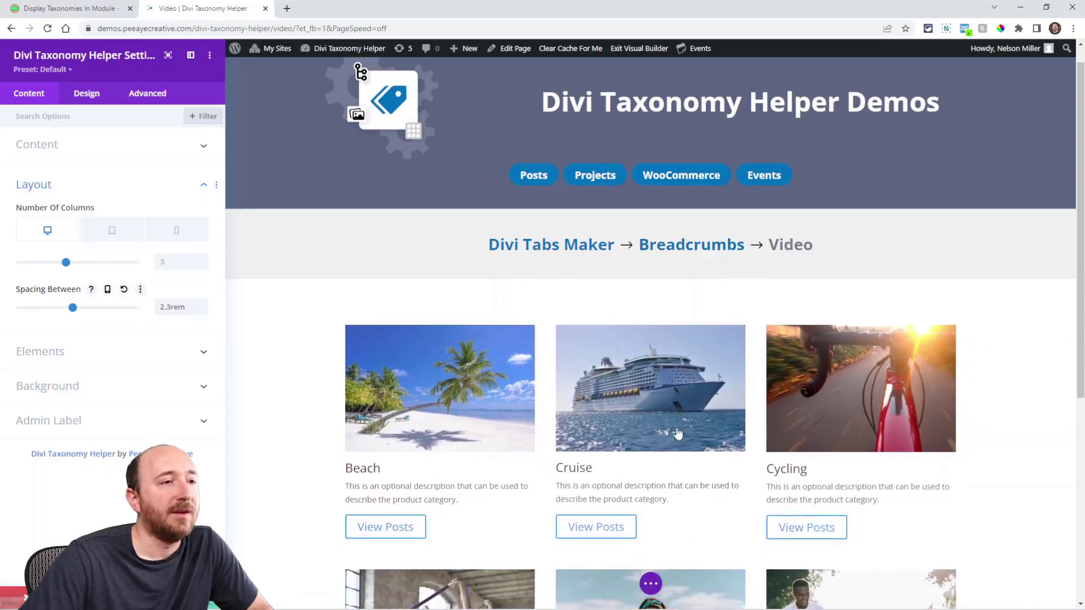
scroll(678, 434, down, 2)
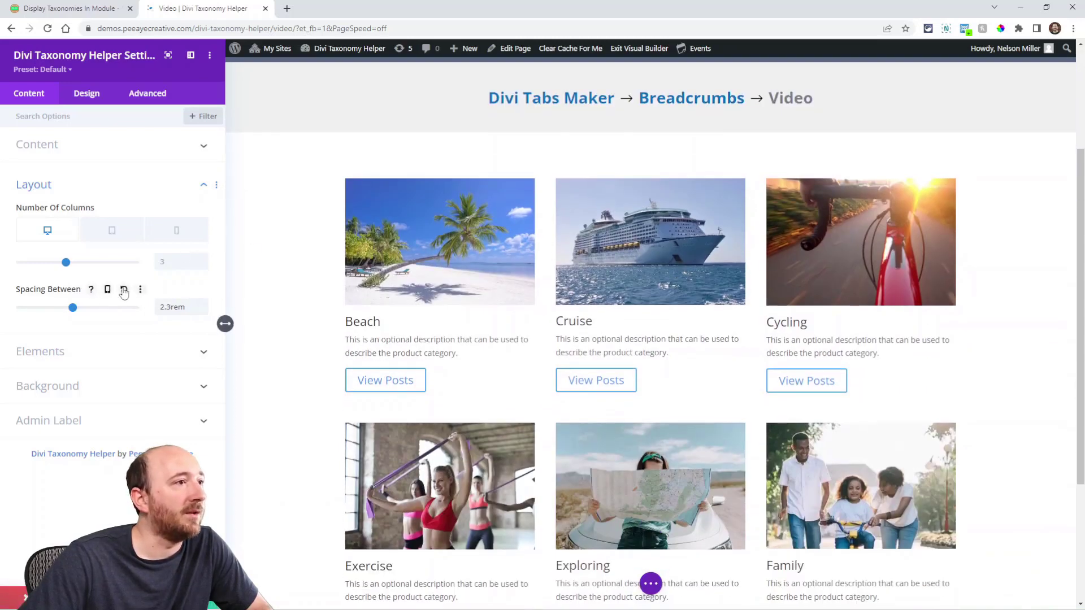
click(123, 289)
click(54, 352)
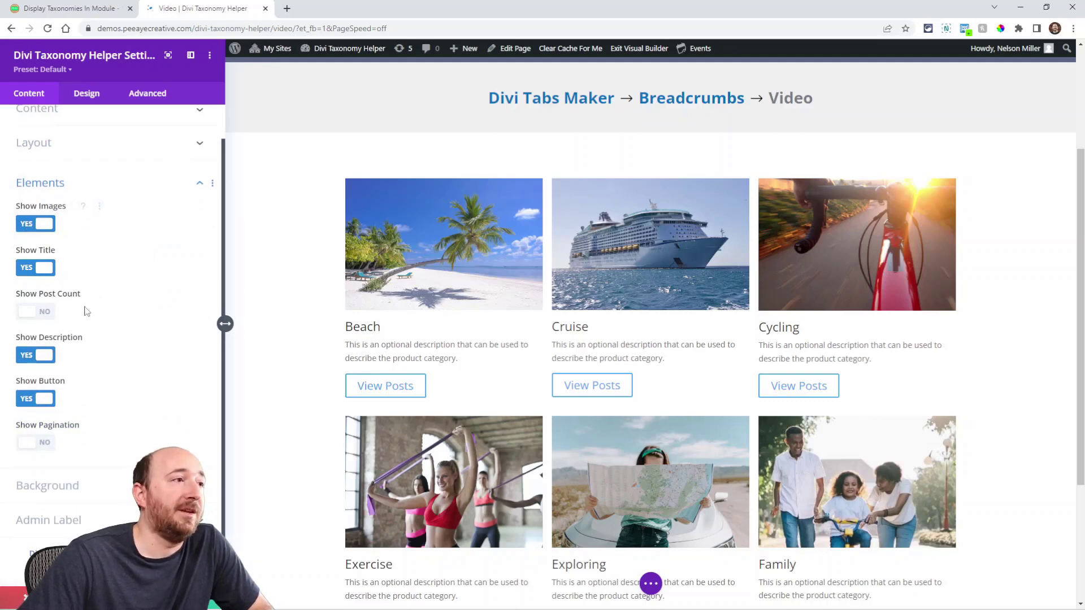
Show post counts on the cards, then hide descriptions, buttons and titles.
click(34, 313)
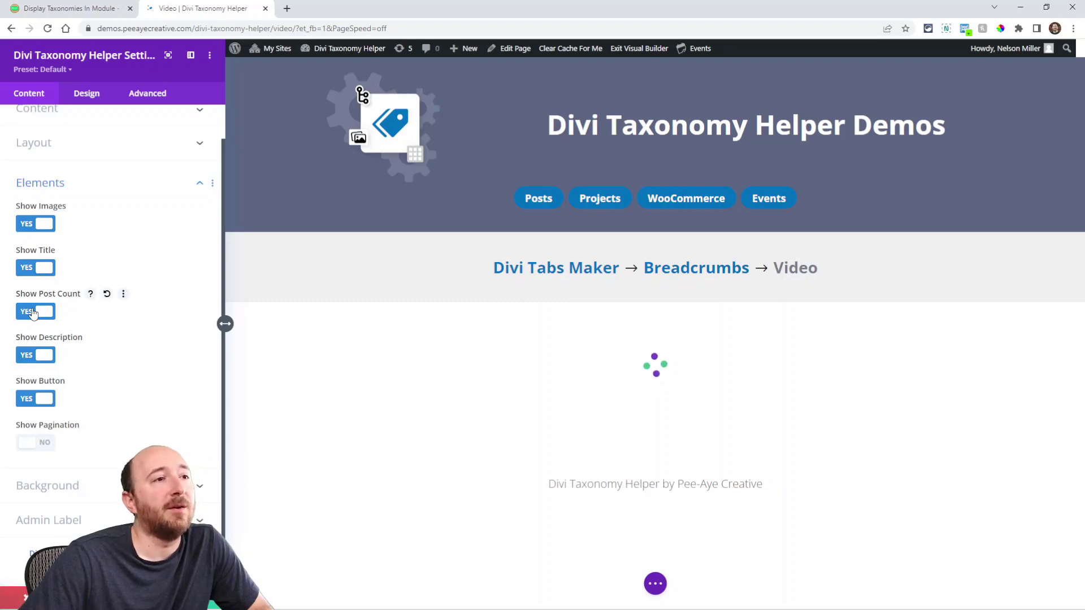
scroll(662, 369, down, 2)
scroll(662, 369, down, 2)
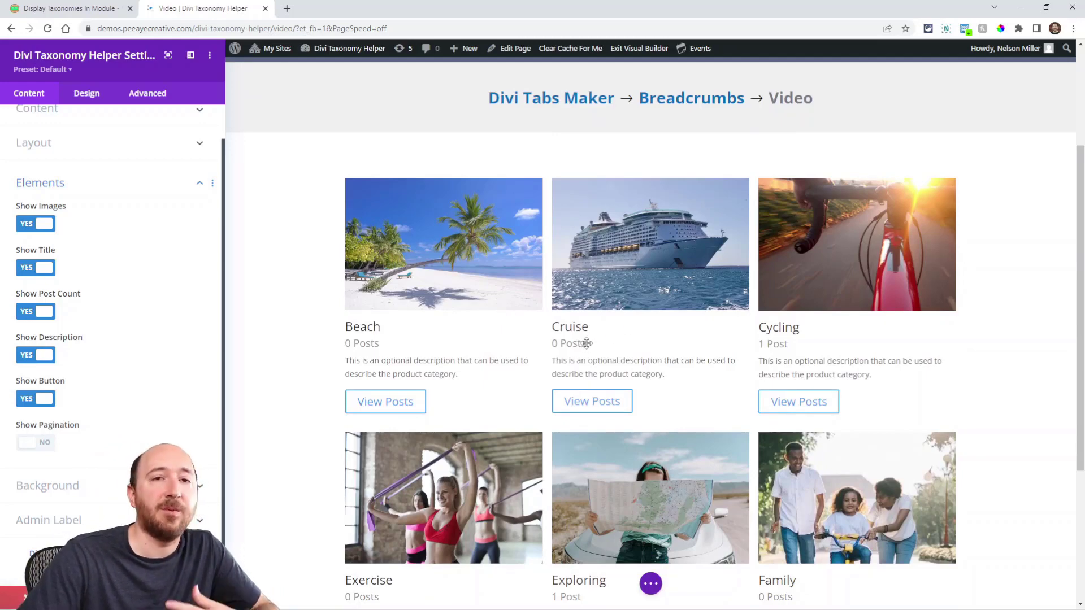
click(33, 354)
click(35, 399)
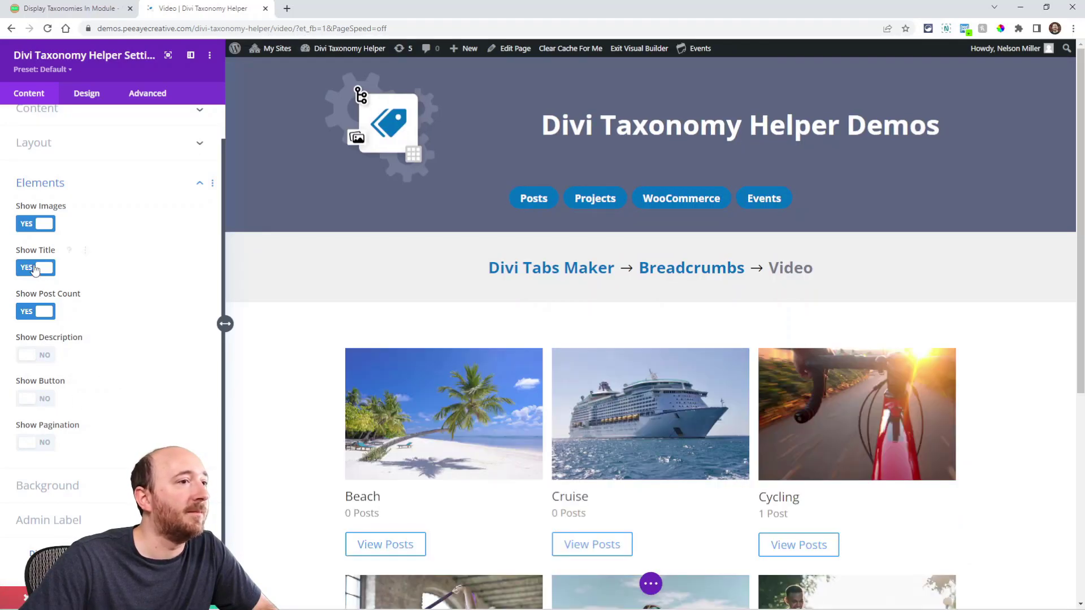
click(35, 269)
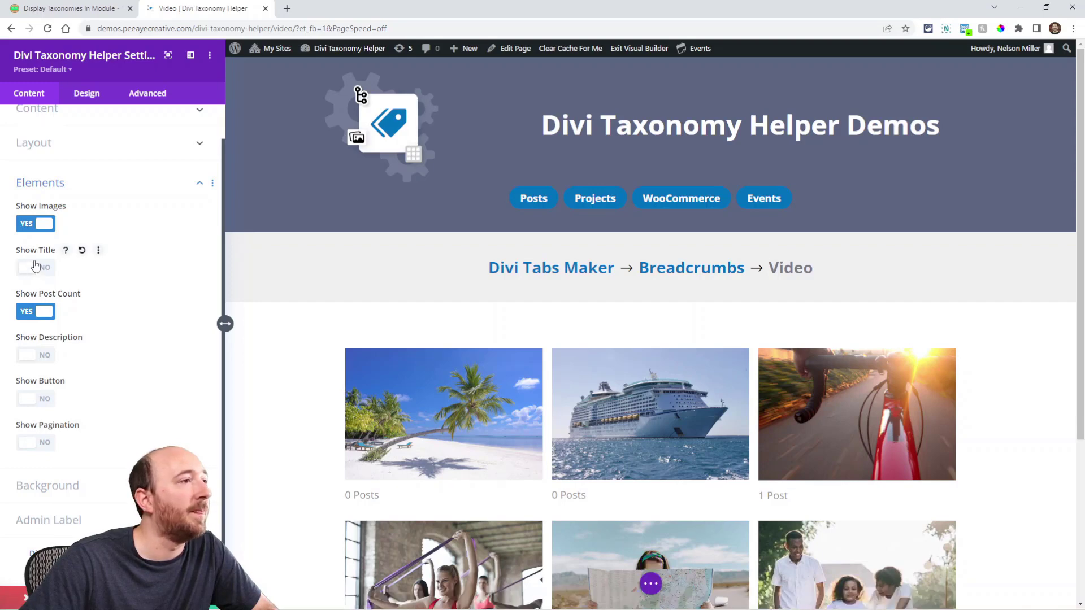
Show the category titles, descriptions and View Posts buttons again.
click(32, 269)
click(34, 356)
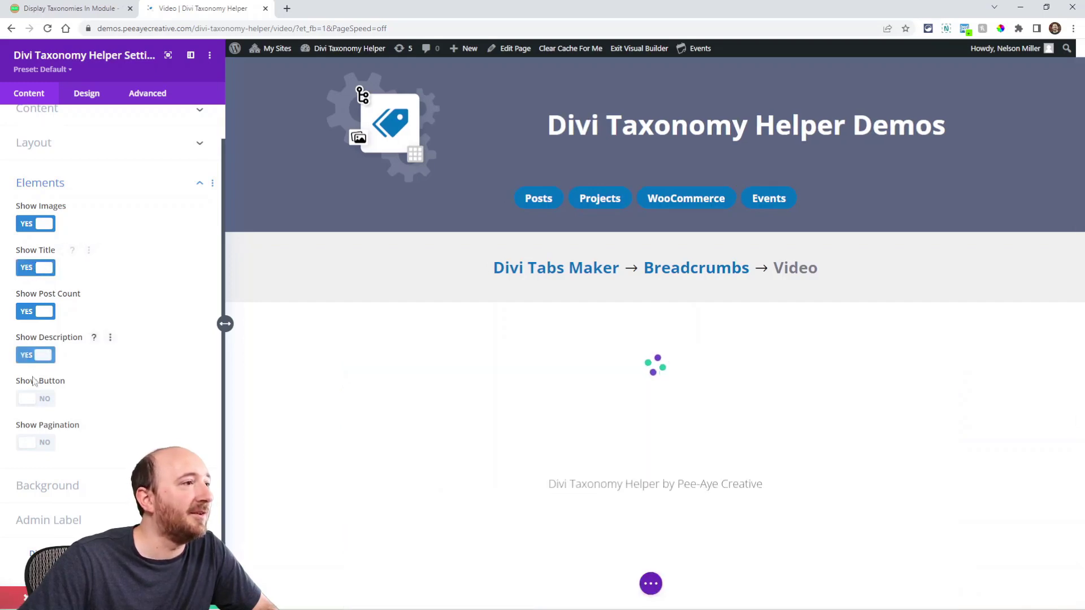
click(34, 399)
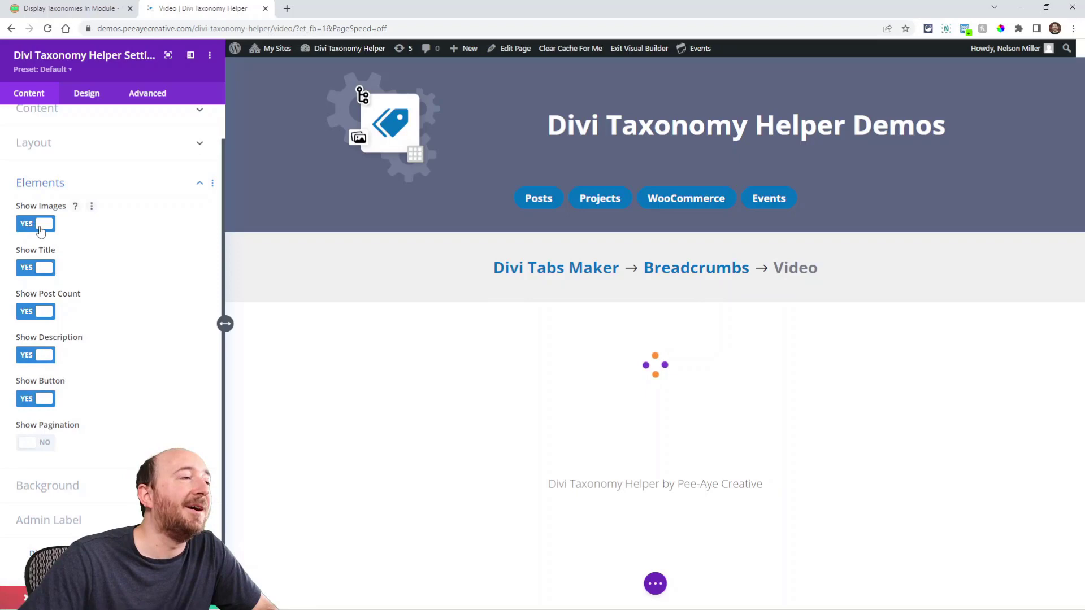
Switch category images off and use icons on the cards instead.
click(34, 225)
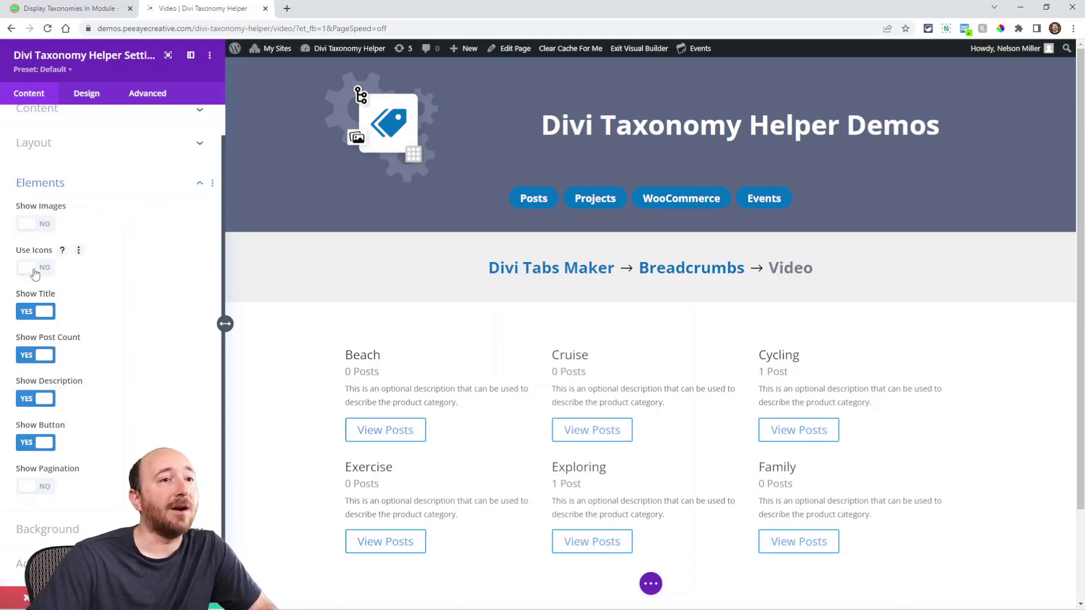
mouse_move(35, 267)
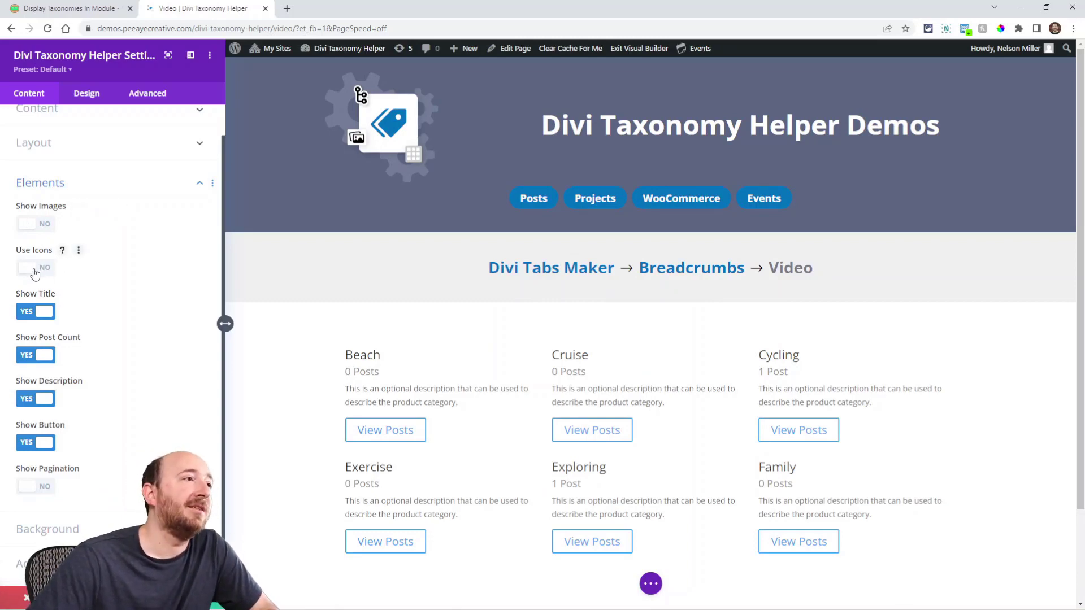
click(35, 269)
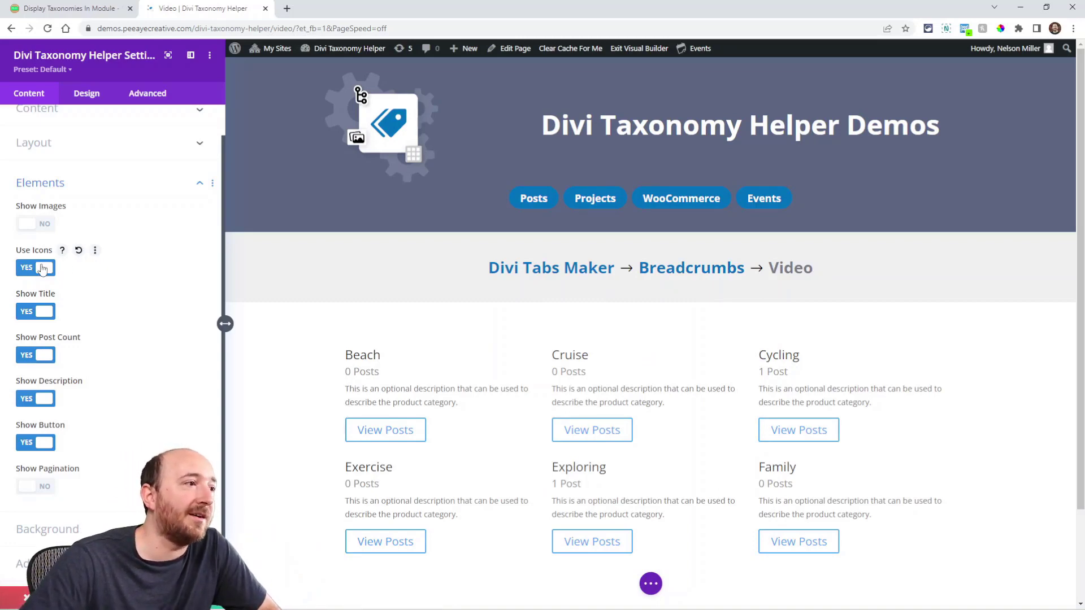
In the Design settings, pick icons for the Fashion, Cycling and Exercise categories.
click(86, 94)
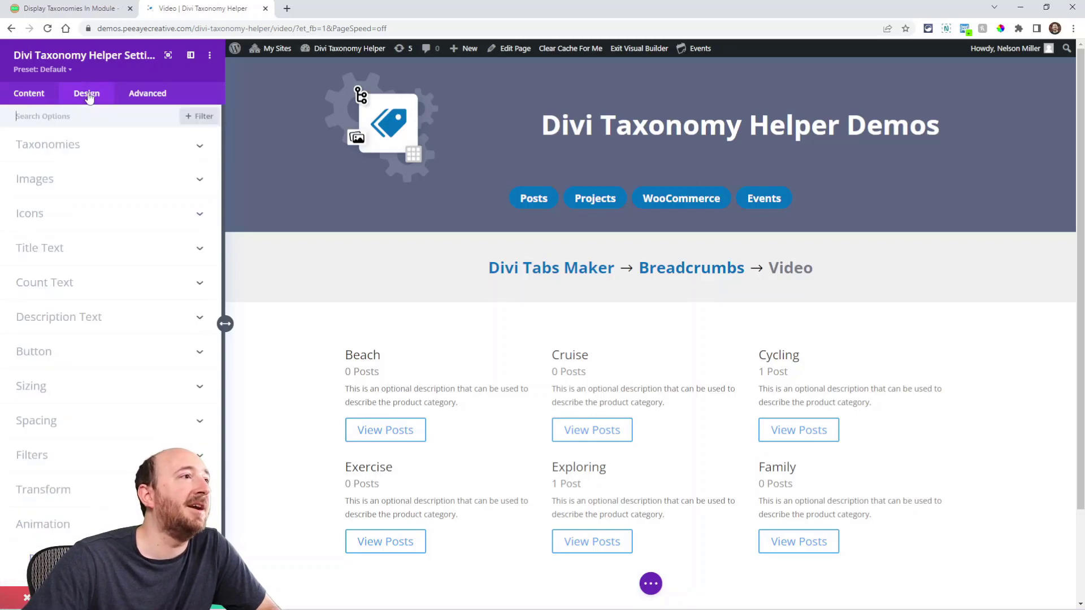
click(63, 220)
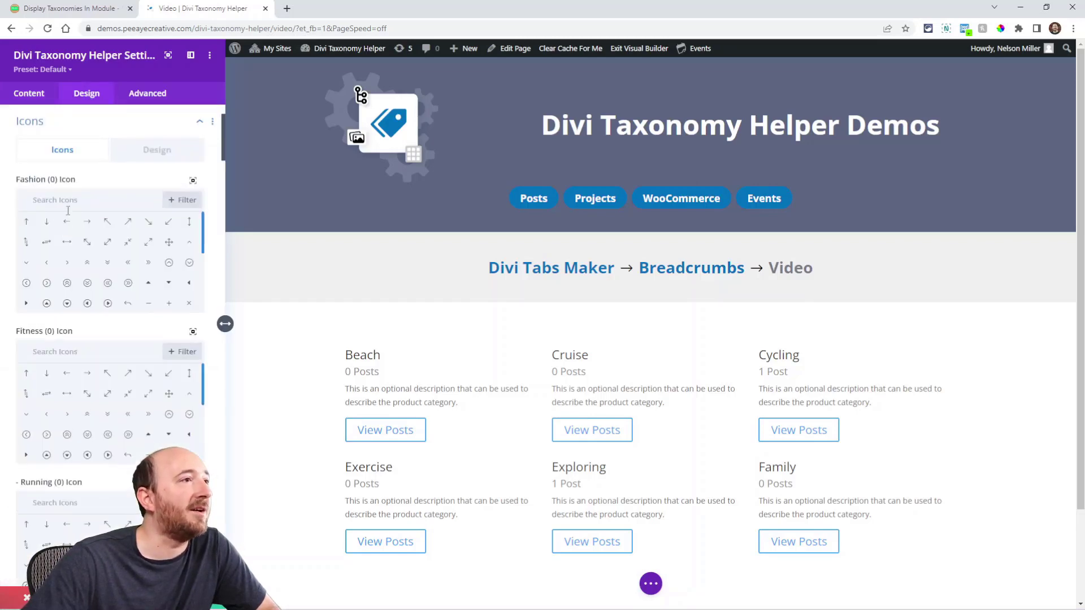
click(108, 283)
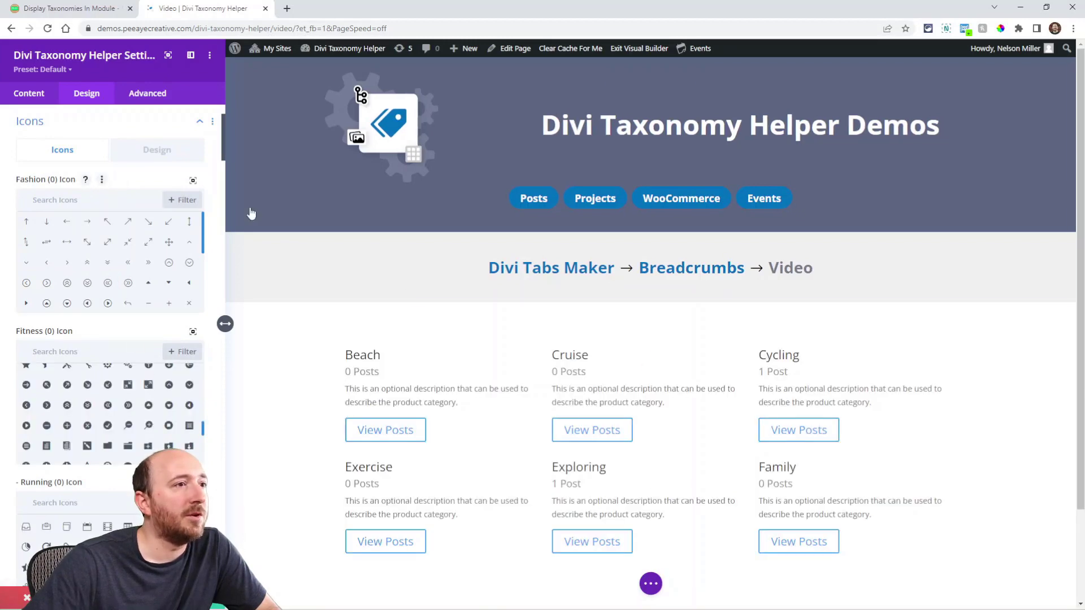
scroll(158, 322, down, 5)
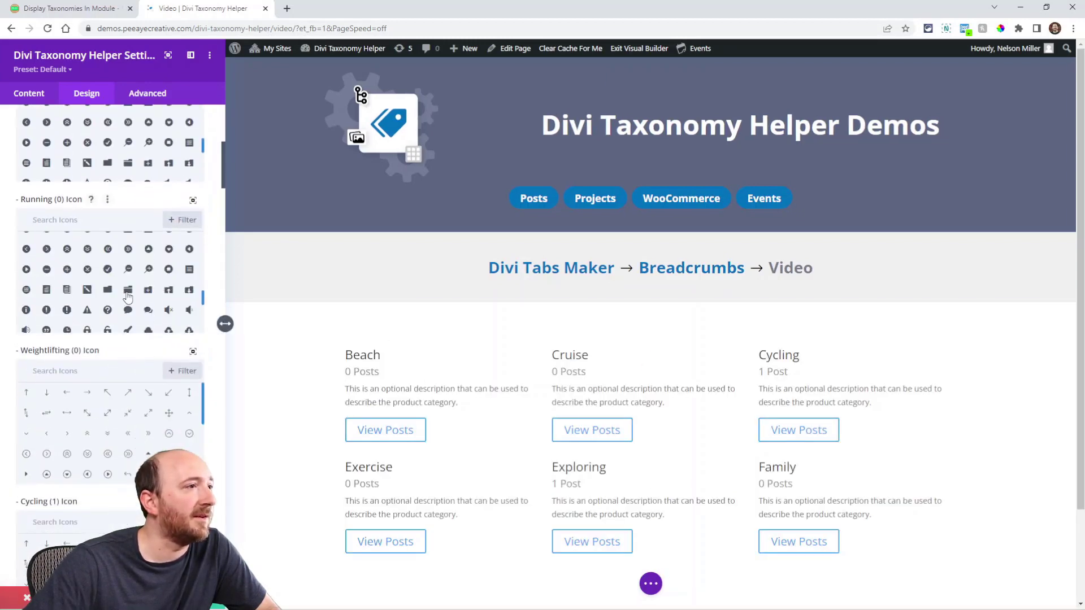
scroll(127, 339, down, 5)
scroll(115, 359, down, 3)
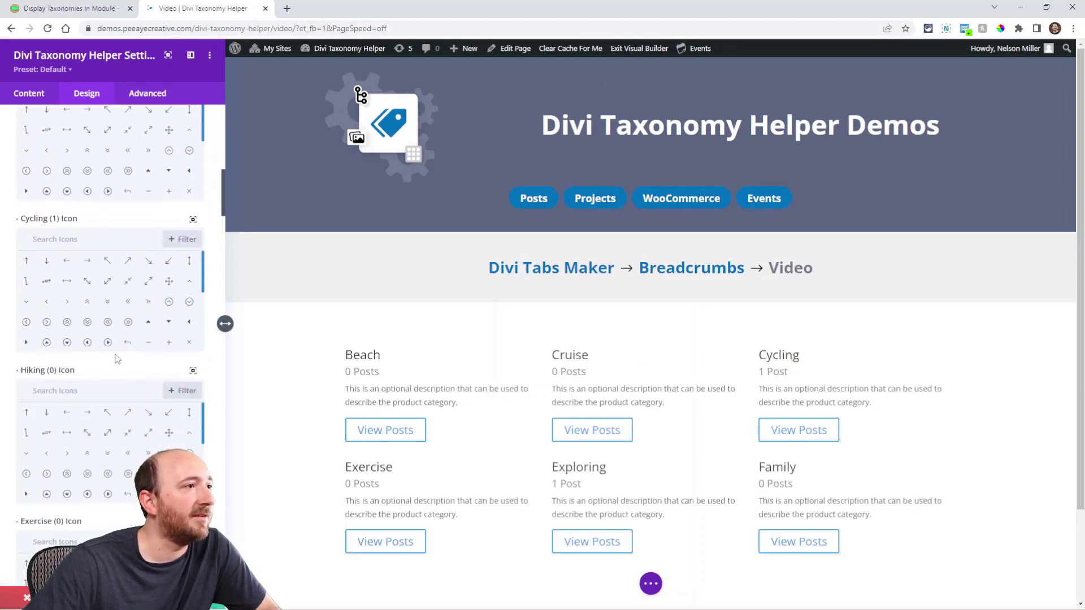
click(168, 303)
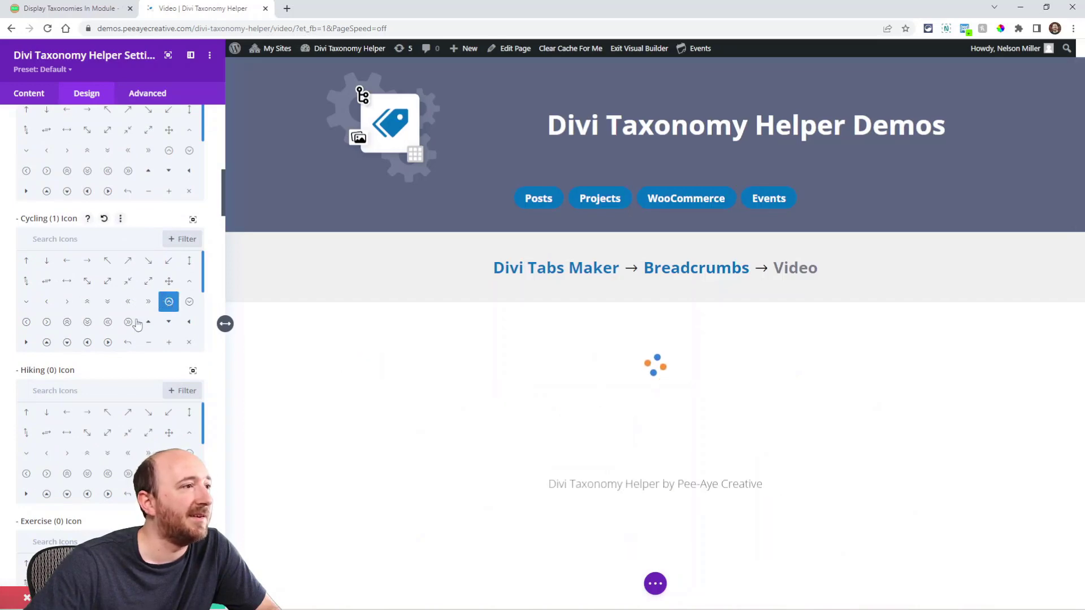
scroll(132, 395, down, 2)
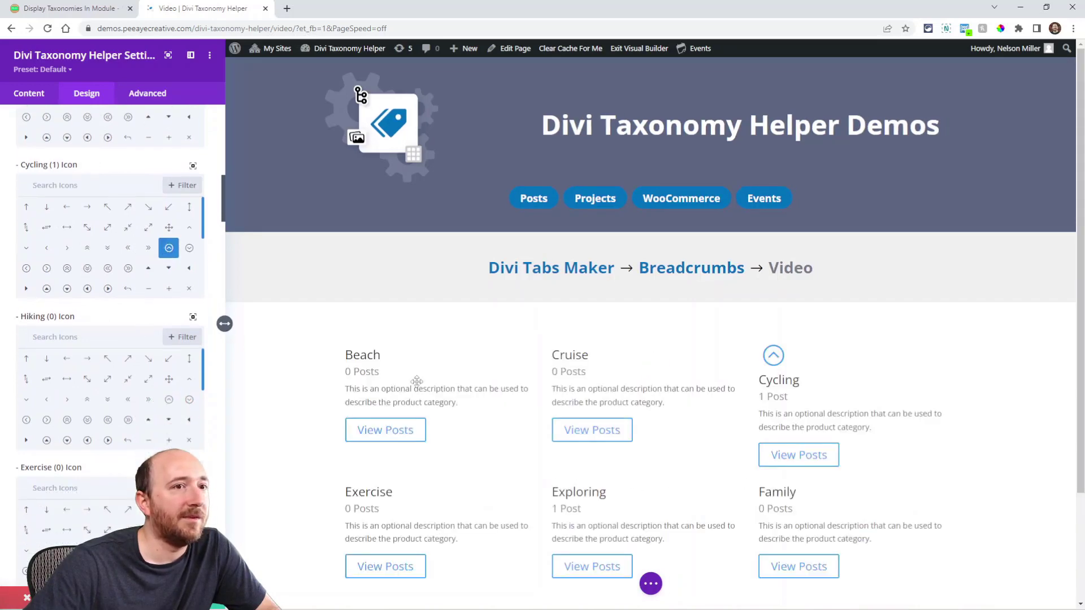
scroll(119, 399, down, 5)
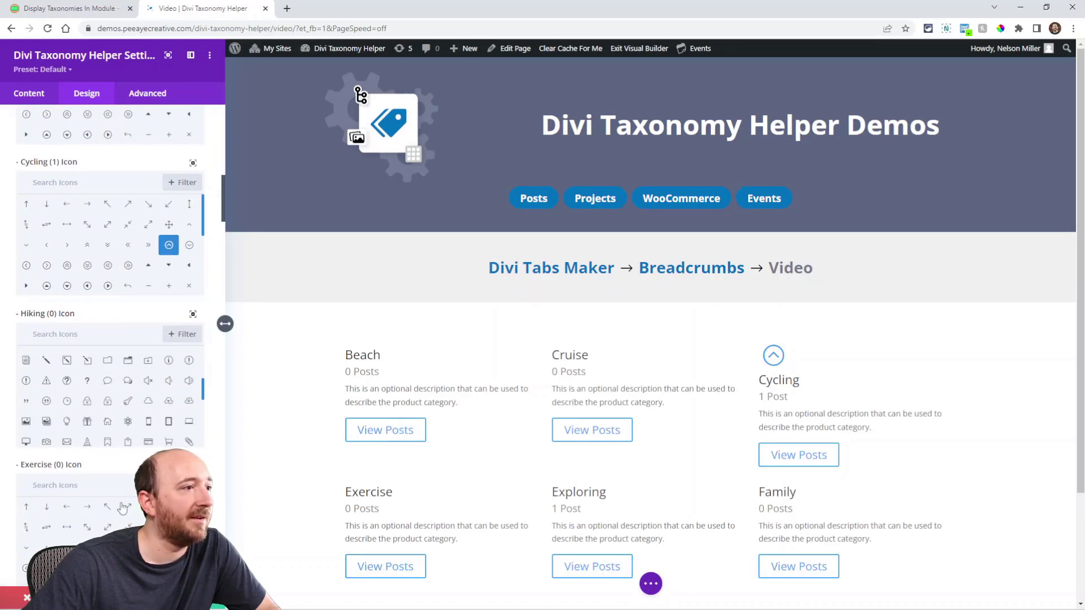
scroll(119, 398, down, 3)
scroll(85, 517, down, 3)
click(189, 543)
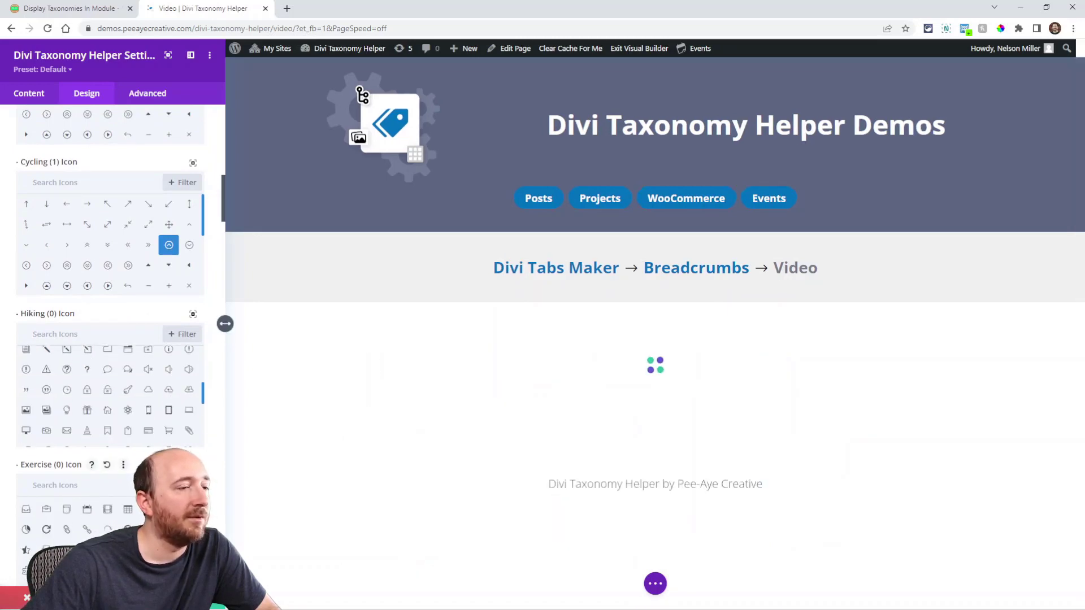
scroll(118, 249, up, 5)
scroll(136, 248, up, 5)
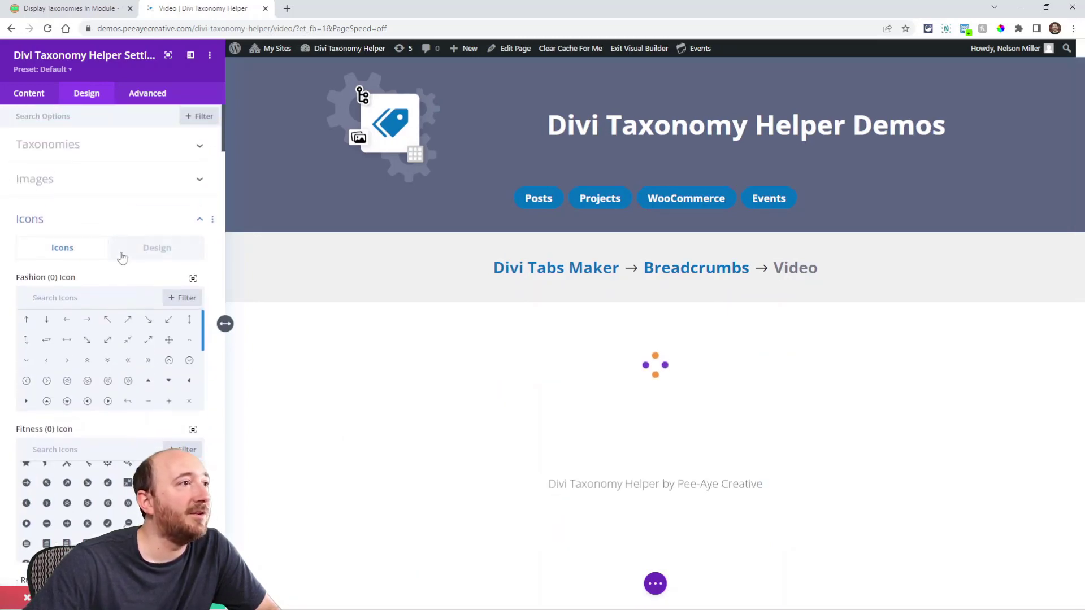
Enlarge the category icons to 59px and make them green.
click(149, 249)
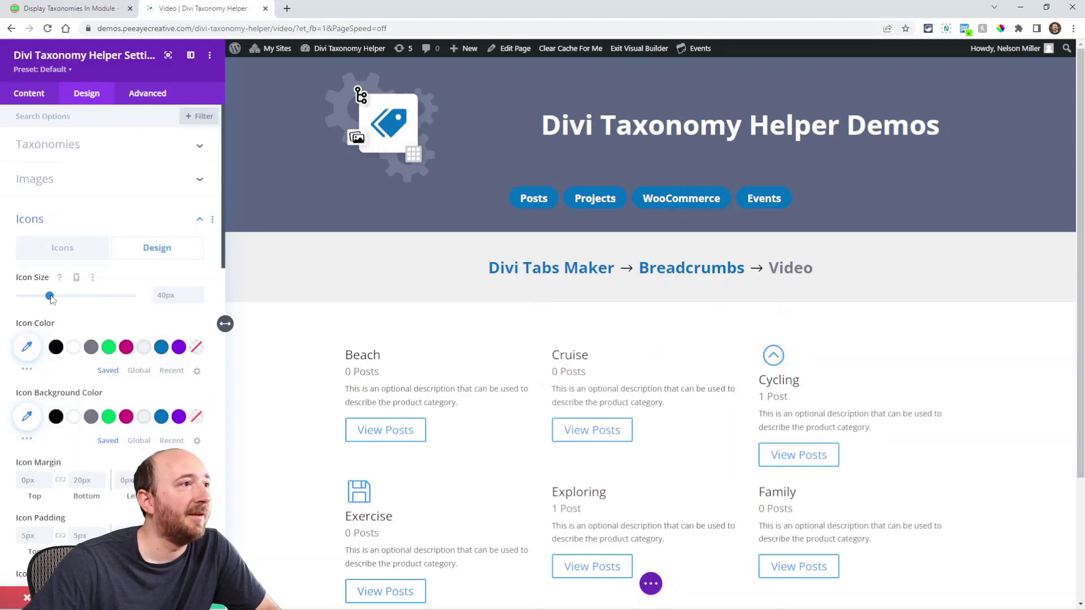
drag(50, 295, 64, 296)
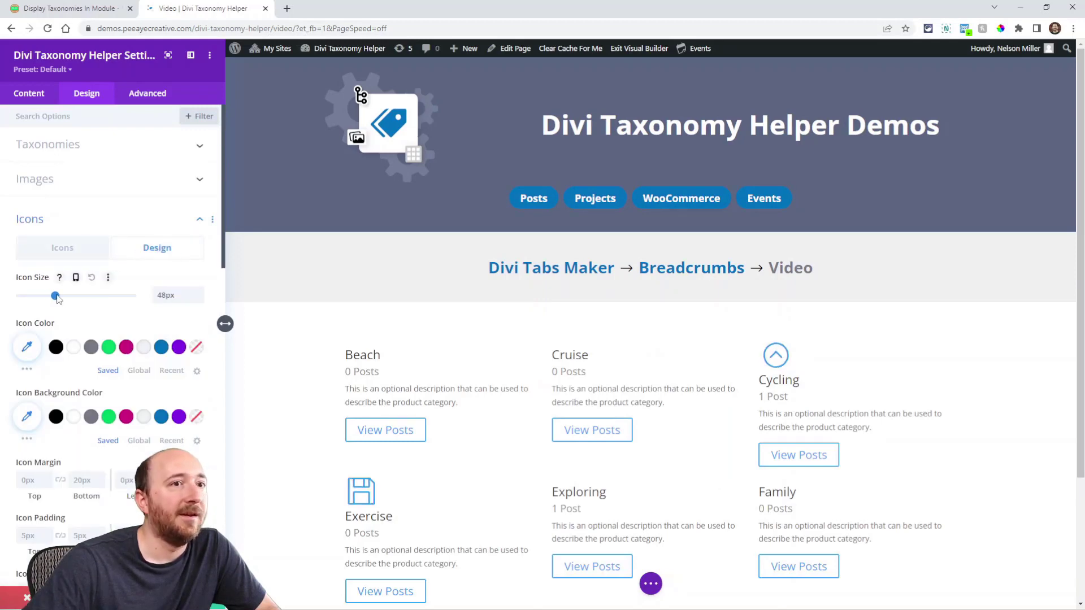
click(109, 347)
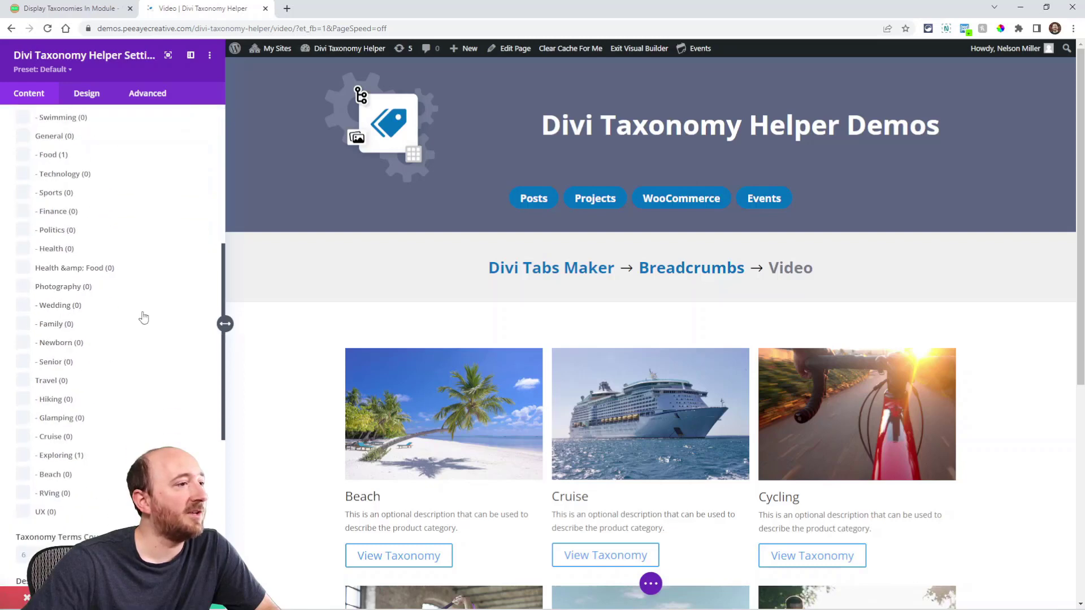
scroll(127, 272, down, 8)
scroll(127, 272, down, 4)
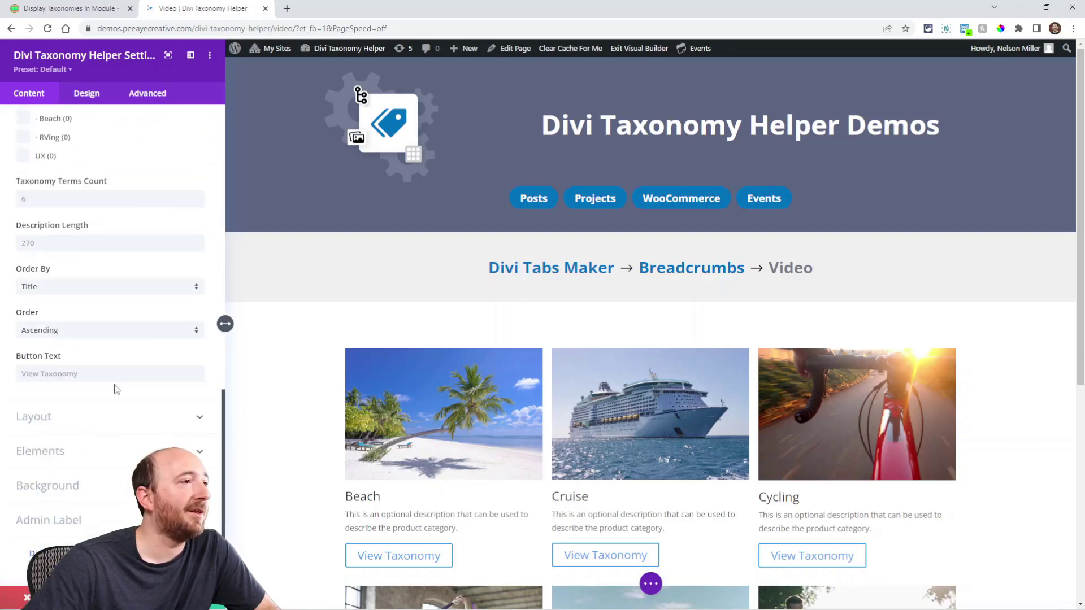
scroll(110, 255, up, 6)
scroll(93, 170, up, 8)
Give the category cards a magenta background in the Taxonomies design settings.
click(86, 95)
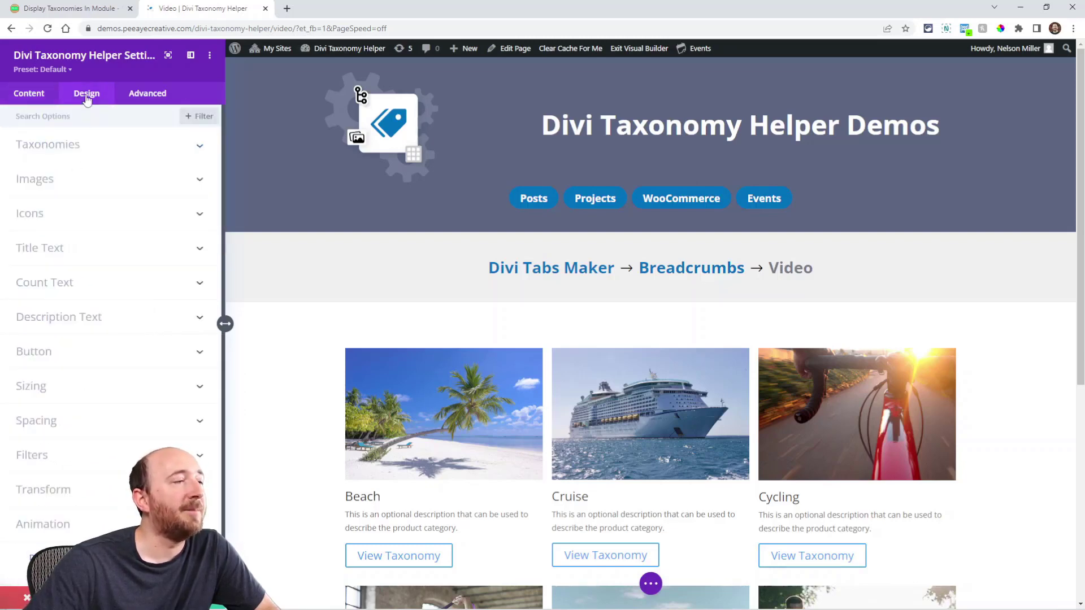
click(52, 148)
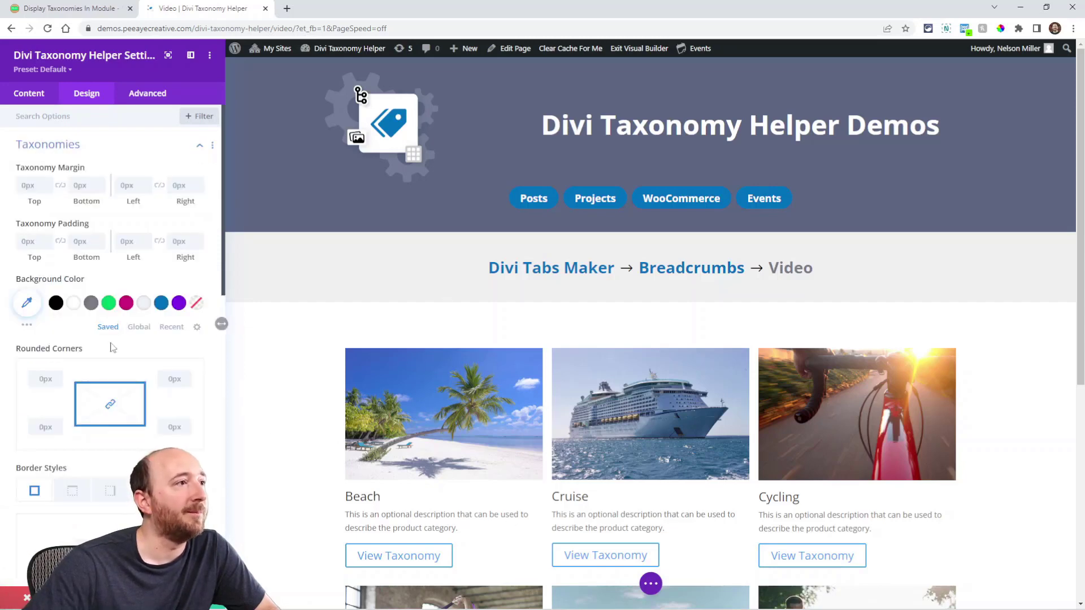
click(126, 304)
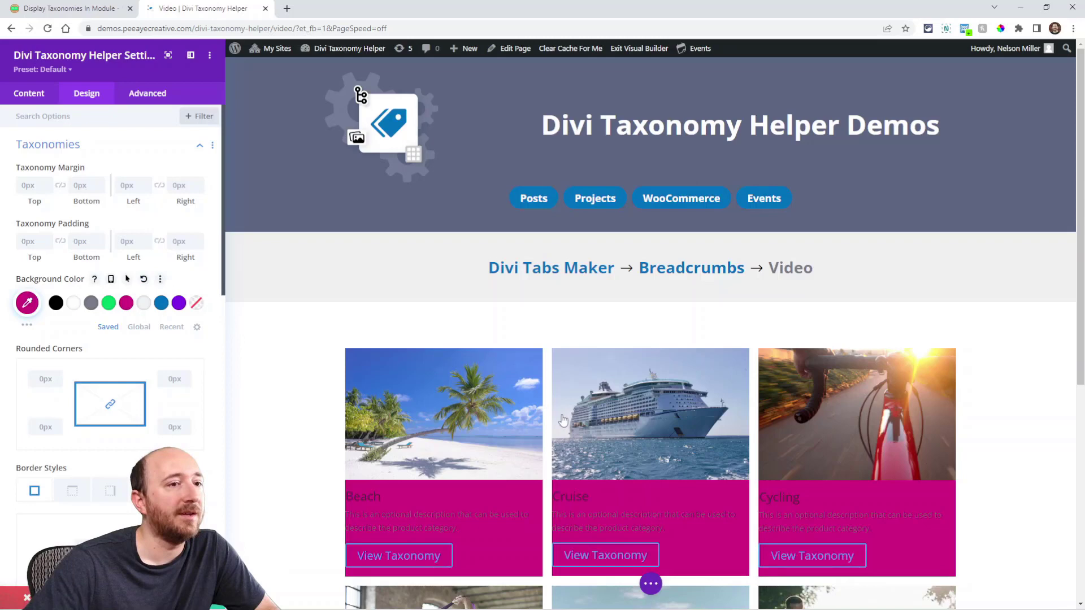
scroll(564, 420, down, 5)
scroll(509, 340, down, 5)
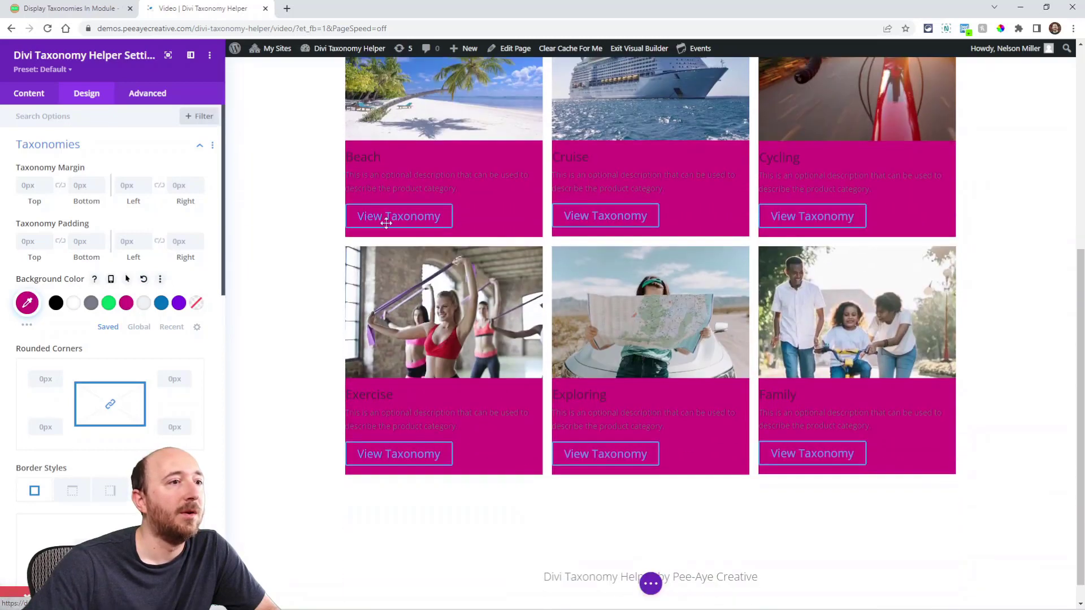
Try 20px side padding on the cards, then reset Taxonomy Padding to zero.
mouse_move(101, 242)
click(126, 241)
text(20)
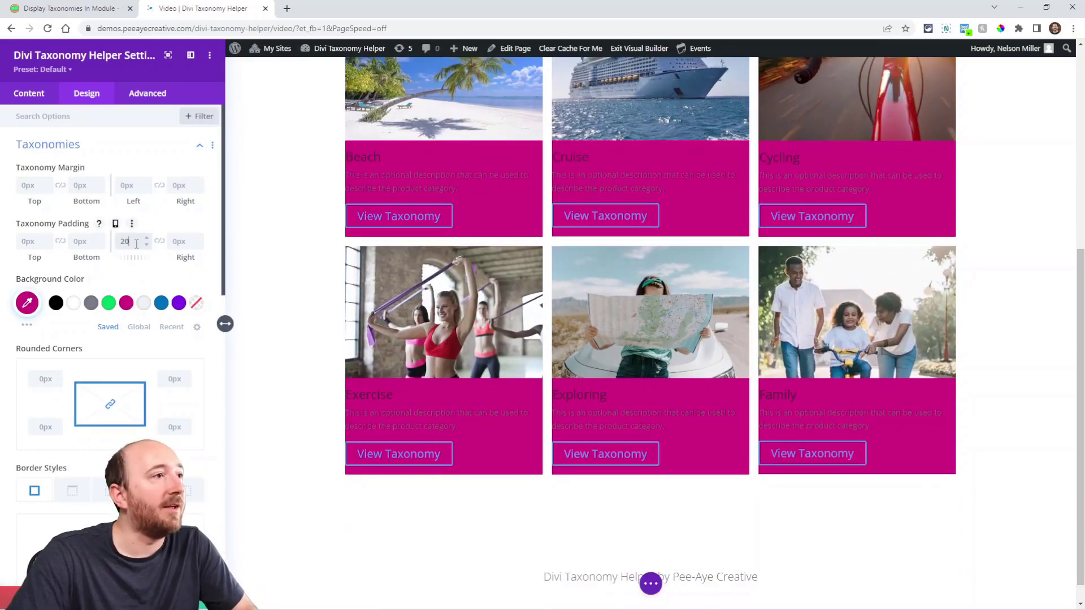
click(79, 242)
text(30)
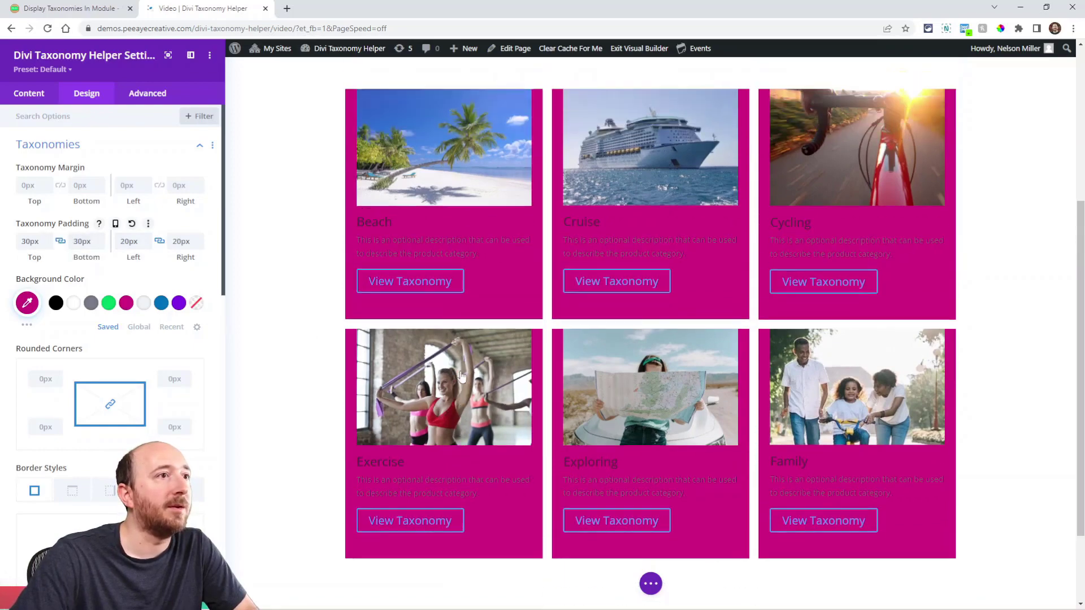
click(131, 224)
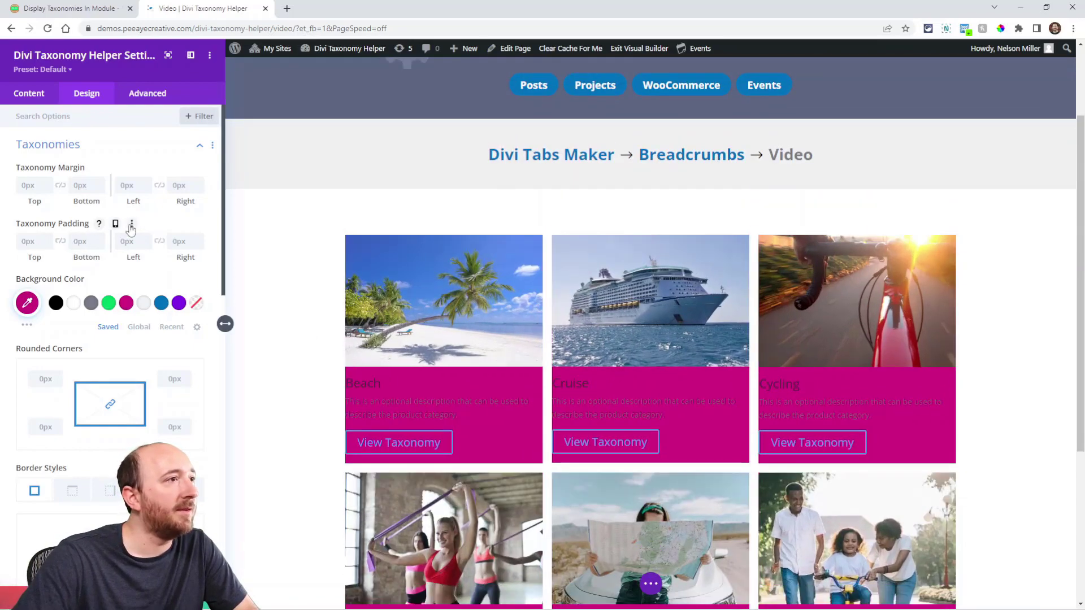
scroll(108, 322, down, 3)
scroll(109, 323, down, 3)
scroll(109, 322, down, 3)
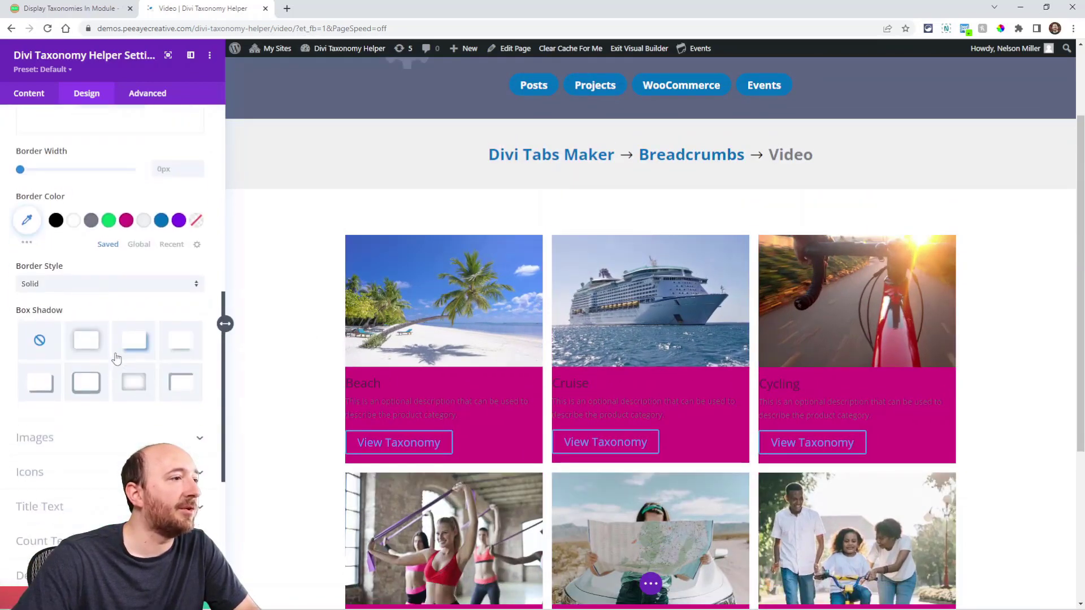
scroll(109, 323, down, 3)
scroll(109, 341, up, 10)
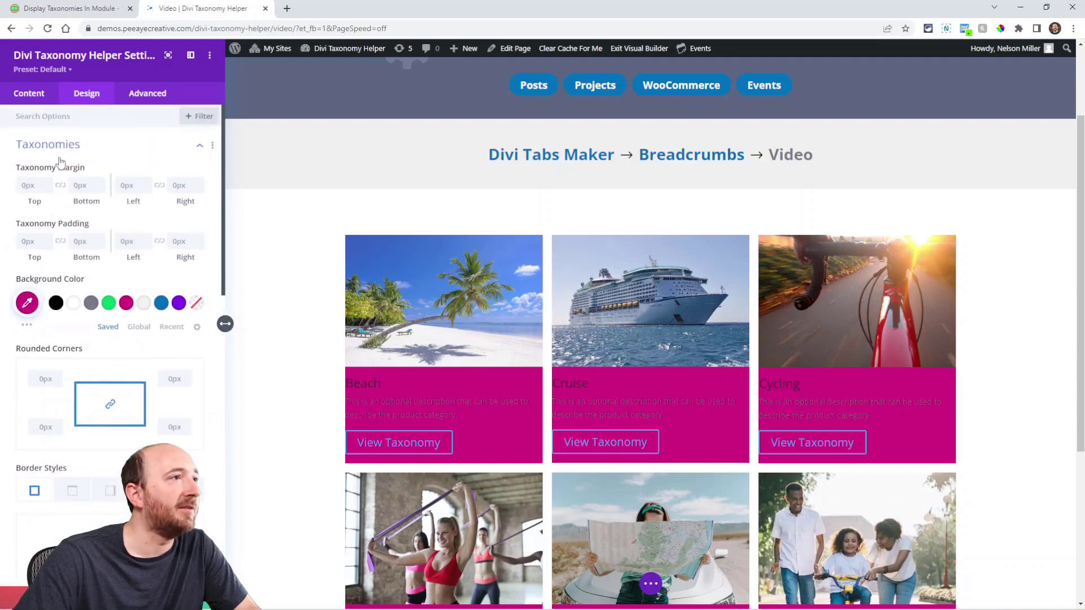
click(48, 145)
Set Image Height to about 269px and Image Fit to Cover.
click(50, 178)
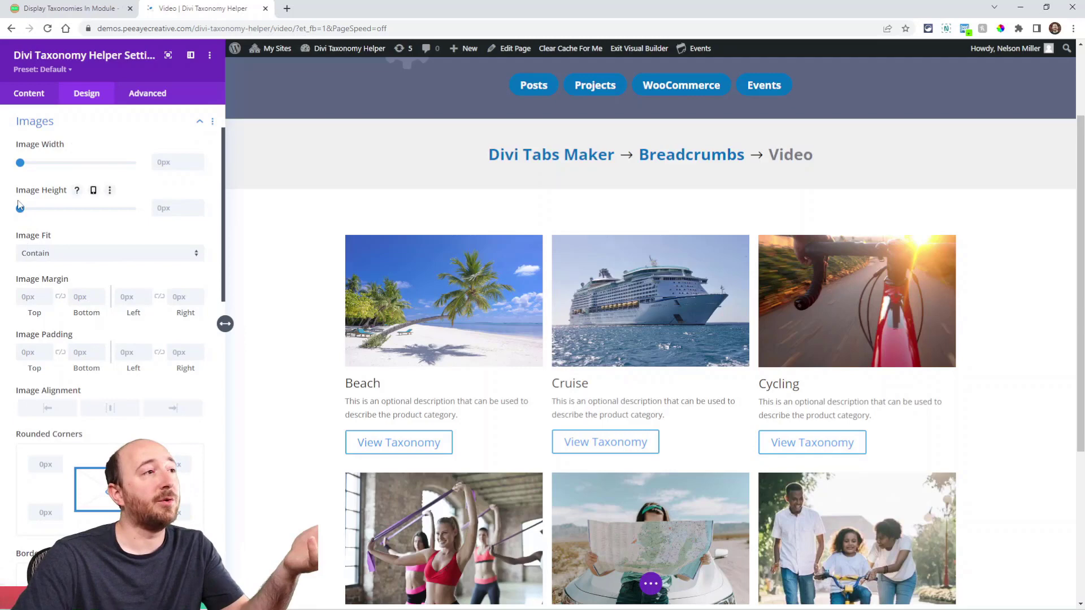
drag(19, 208, 81, 209)
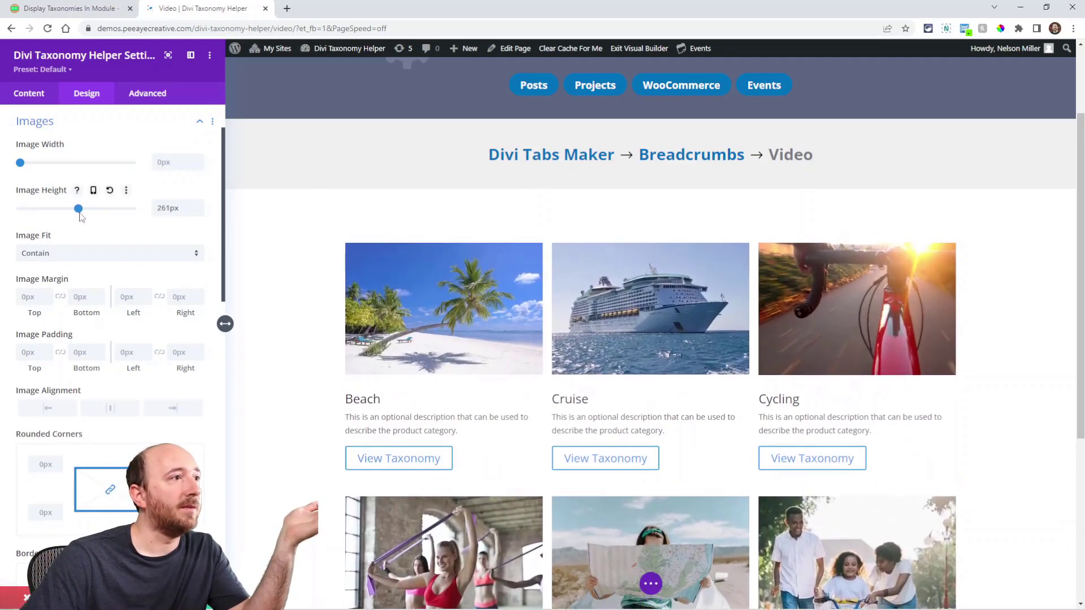
click(109, 253)
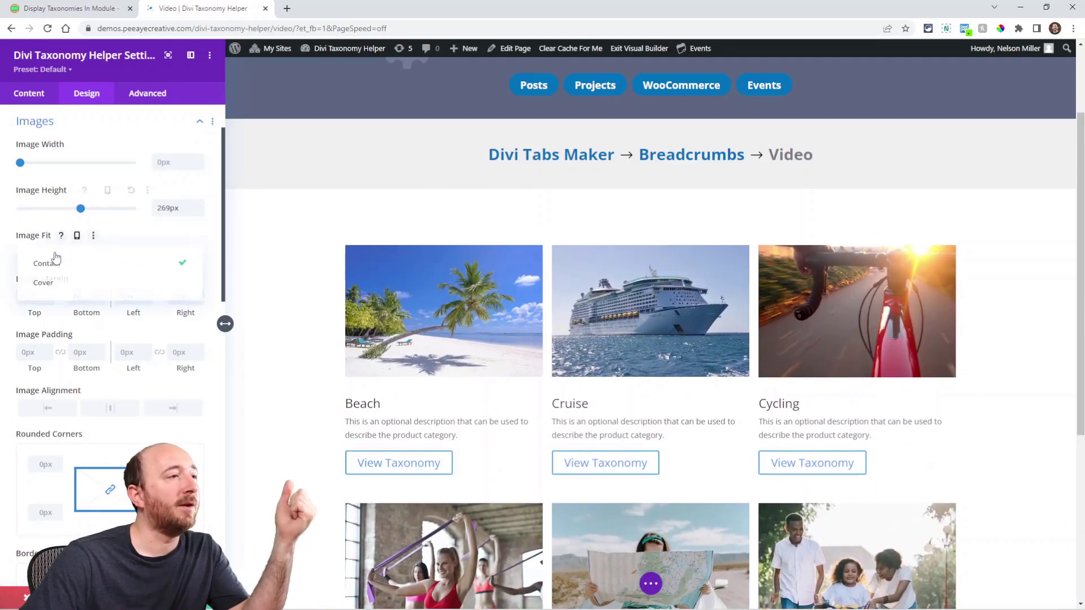
click(53, 283)
scroll(130, 291, down, 2)
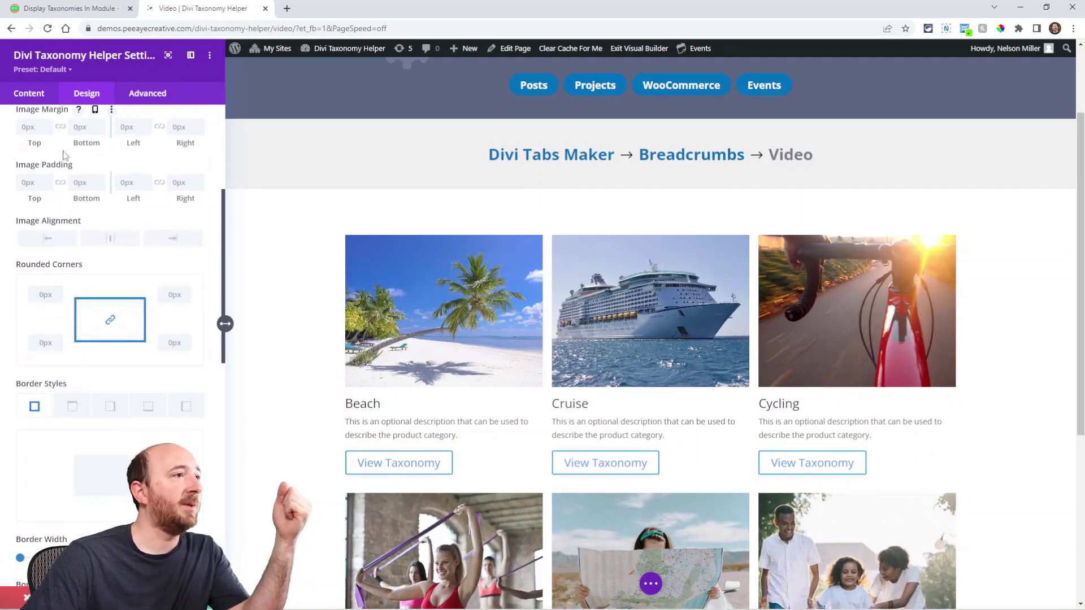
scroll(112, 243, down, 2)
scroll(101, 250, down, 2)
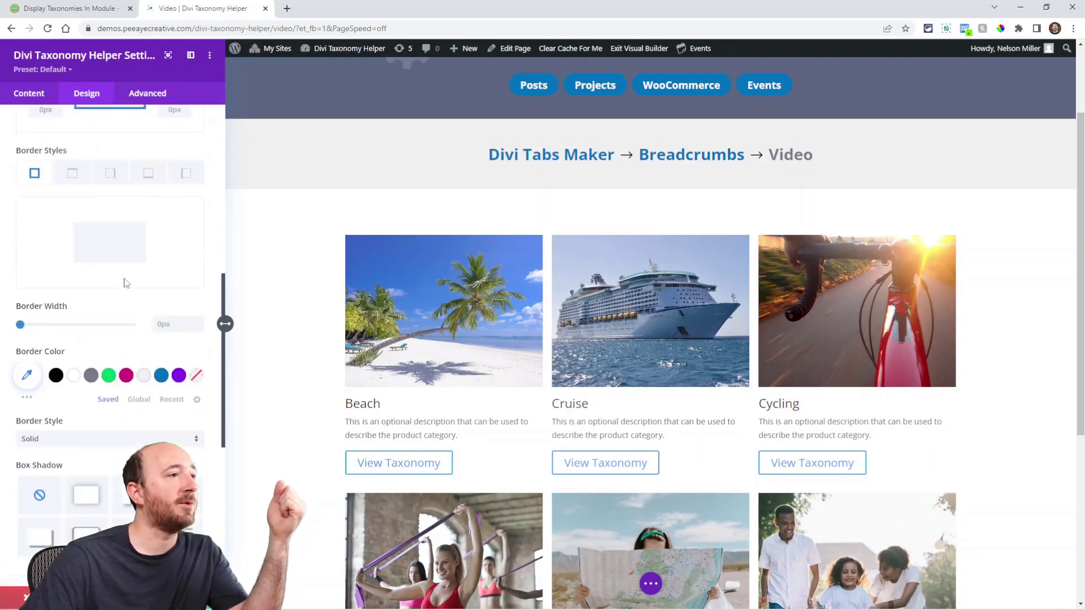
scroll(98, 254, down, 2)
scroll(93, 259, up, 1)
scroll(93, 259, down, 2)
scroll(77, 268, down, 1)
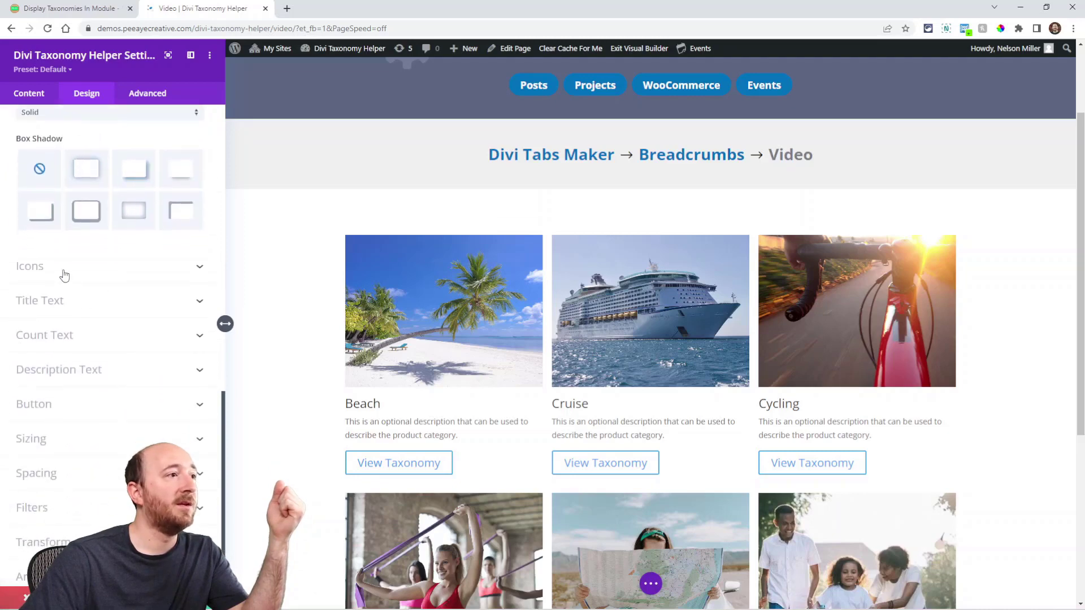
Browse the Icons, Title, Count and Description styling groups without changes.
click(94, 272)
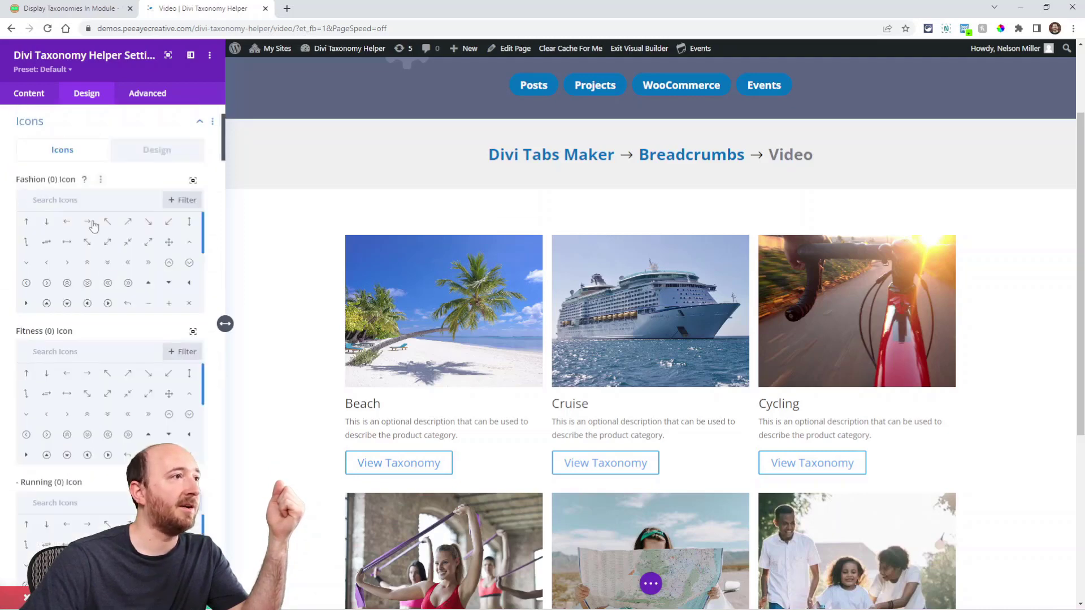
click(63, 128)
click(40, 244)
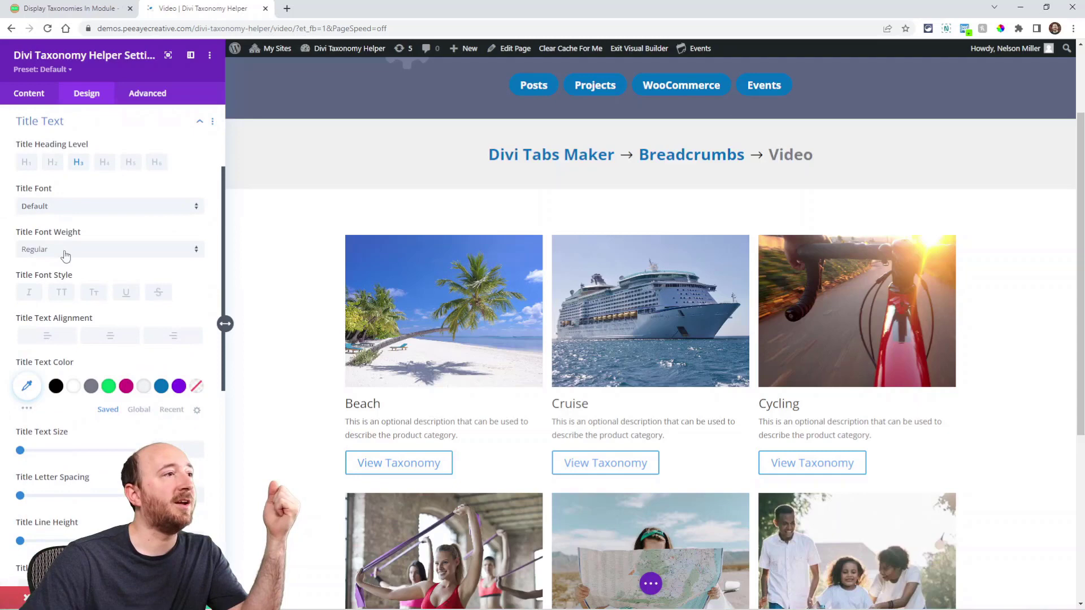
scroll(102, 297, down, 5)
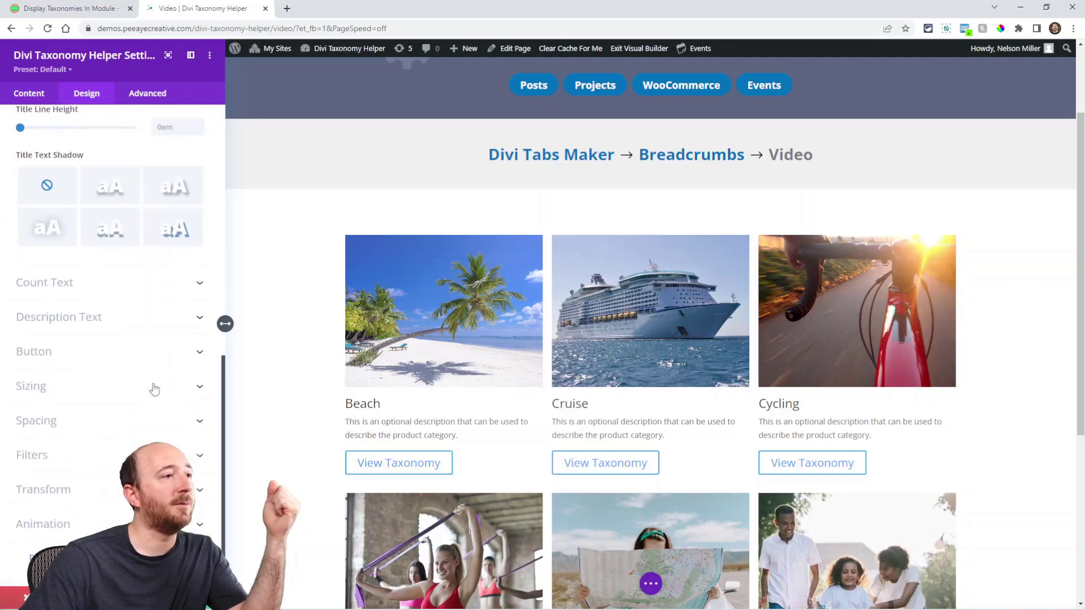
click(52, 281)
scroll(103, 296, down, 5)
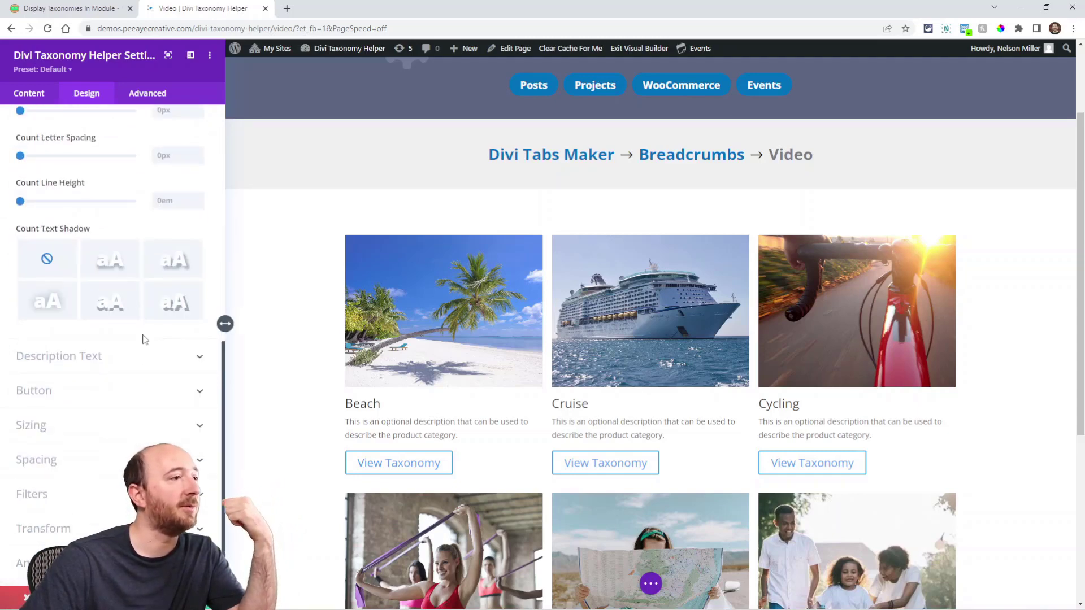
click(84, 313)
scroll(127, 305, down, 5)
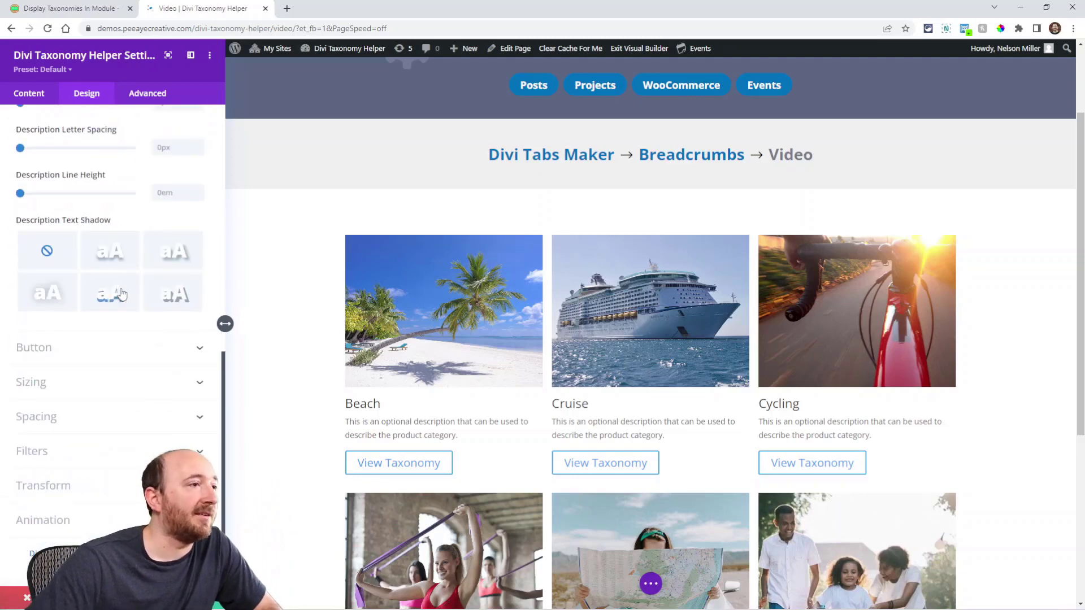
Set Use Custom Styles For Button to Yes for the View Taxonomy buttons.
click(75, 347)
click(38, 293)
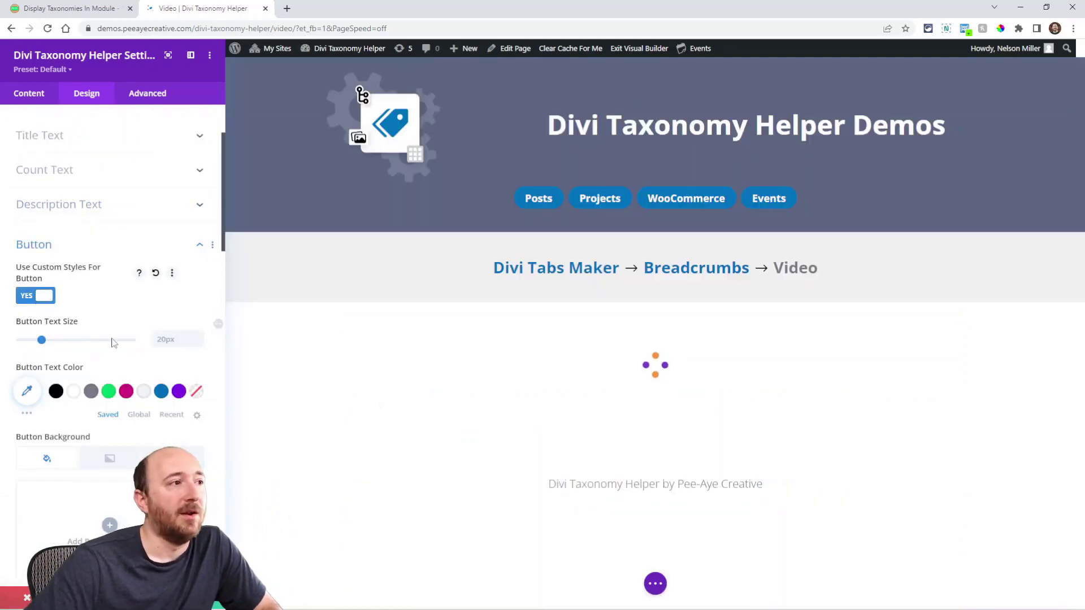
scroll(52, 297, up, 2)
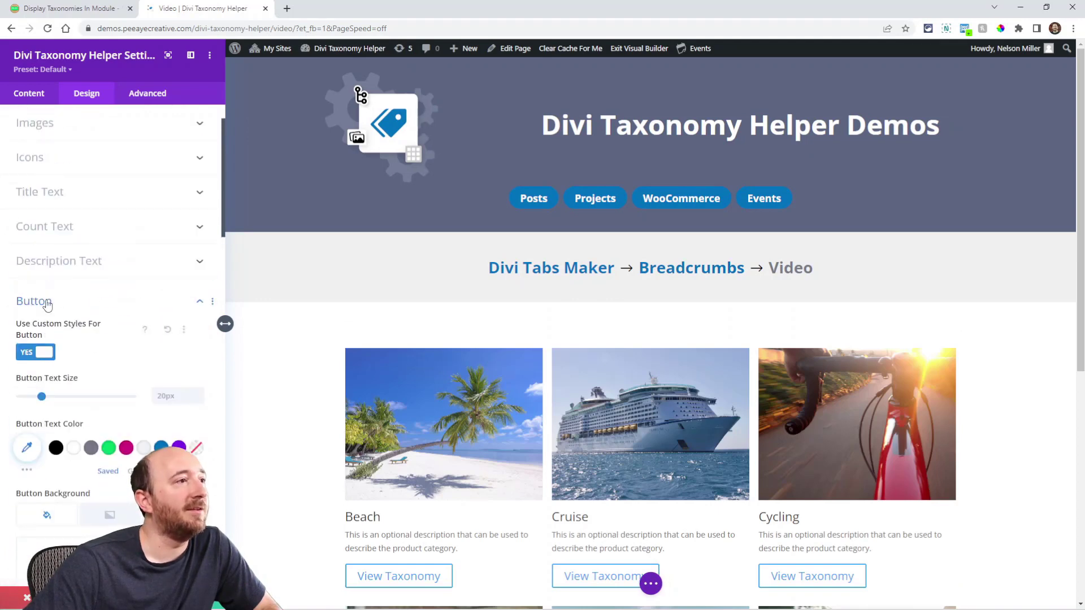
click(47, 303)
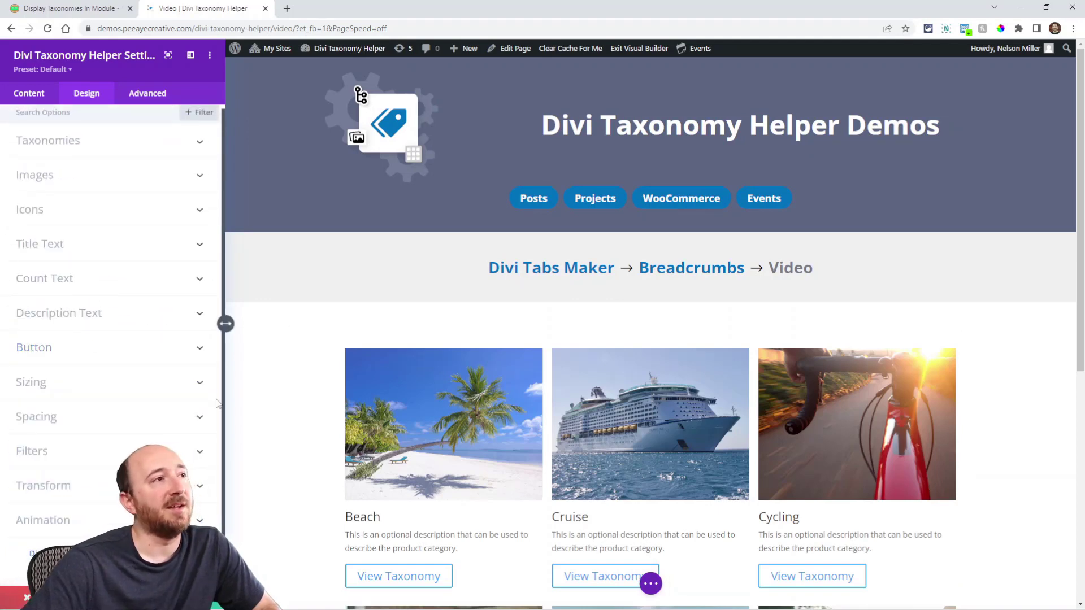